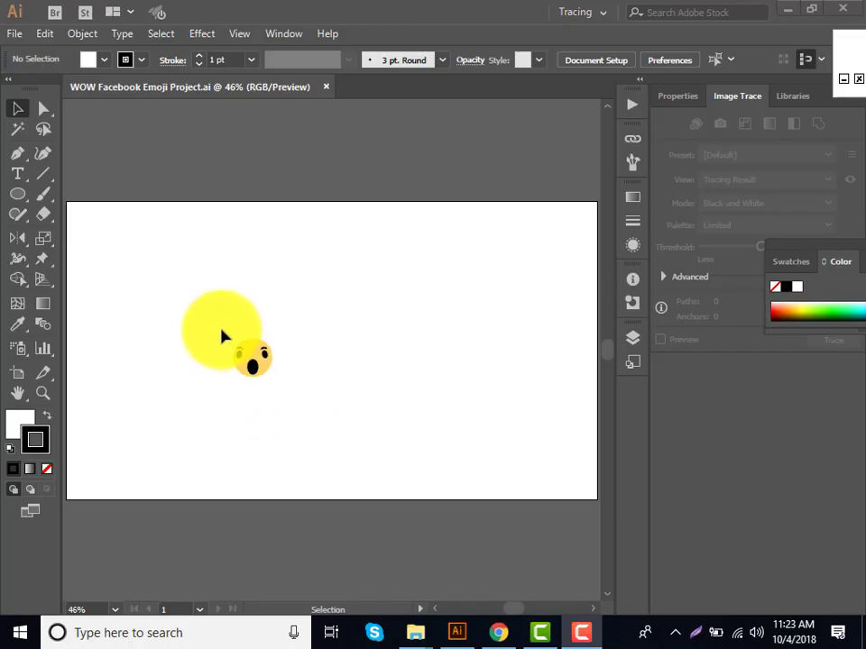
Step: Move the whole reference WOW emoji to the left side of the page and deselect it
click(256, 362)
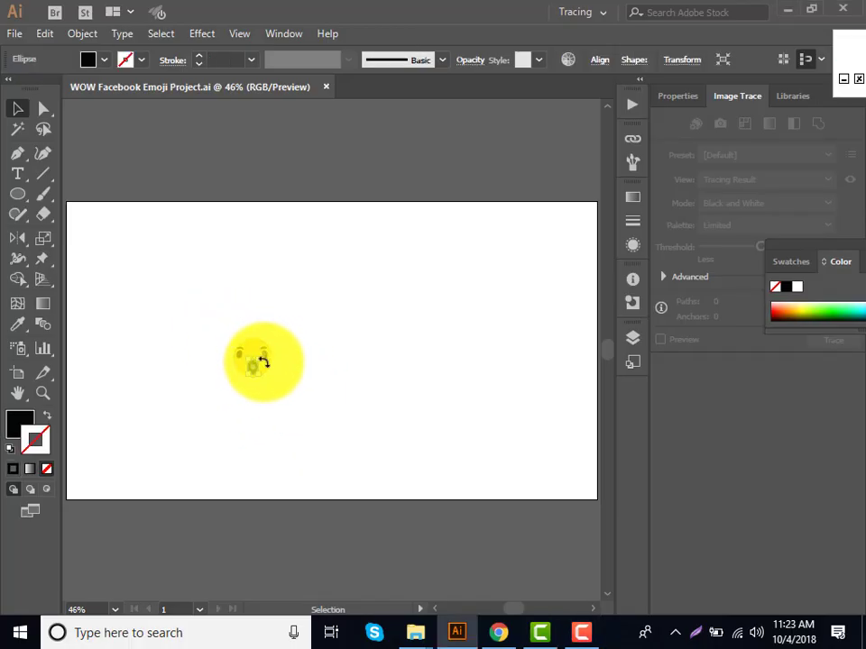
mouse_move(285, 384)
mouse_down()
mouse_move(190, 341)
mouse_move(267, 365)
mouse_up()
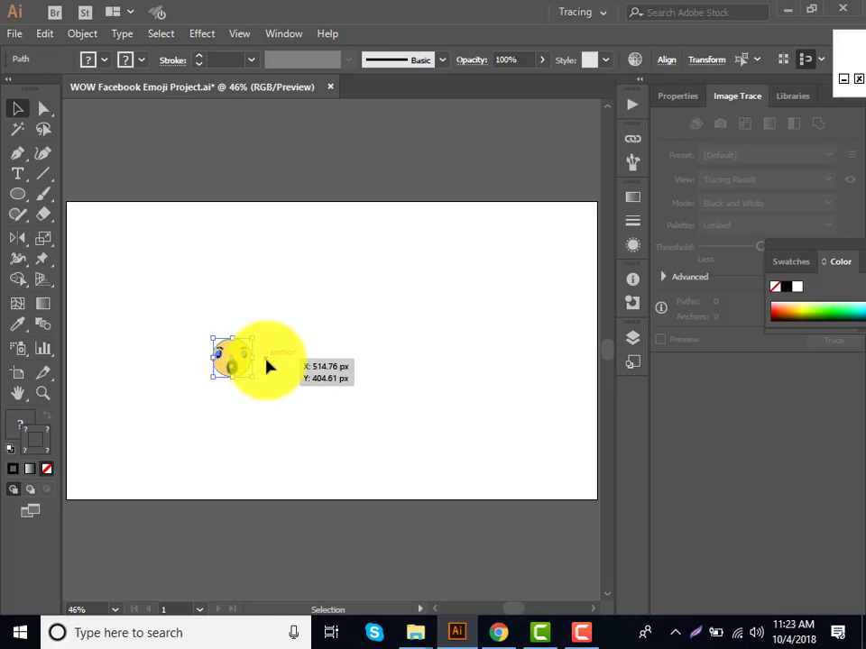
mouse_move(267, 365)
mouse_down()
mouse_move(253, 370)
mouse_move(99, 291)
mouse_up()
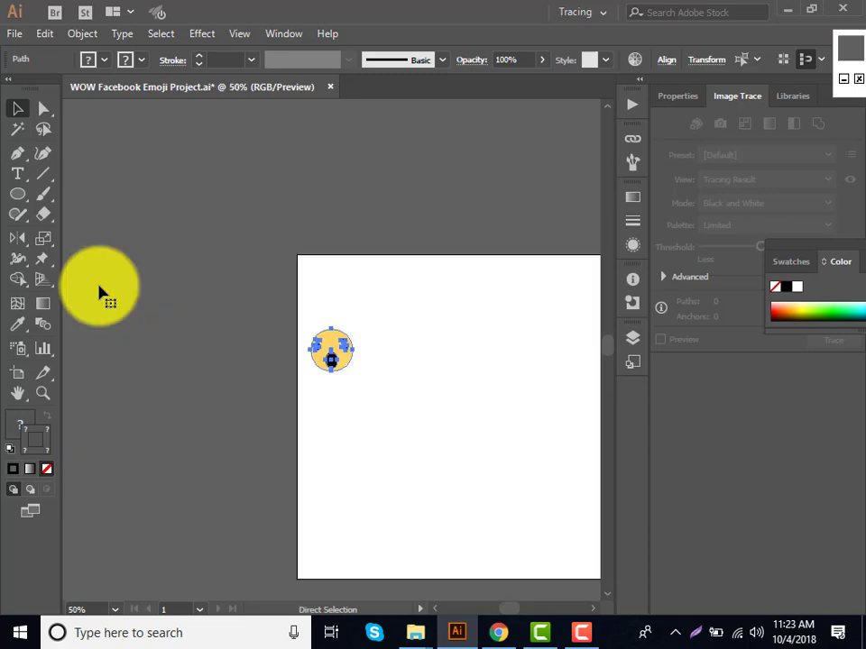
key(ctrl+plus)
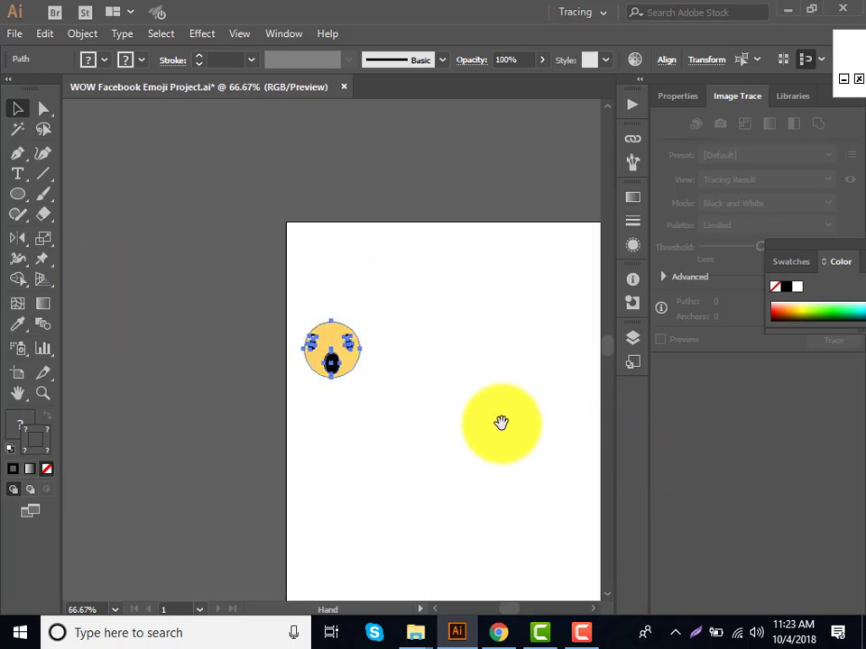
mouse_move(501, 423)
mouse_down()
mouse_move(375, 360)
mouse_move(302, 362)
mouse_up()
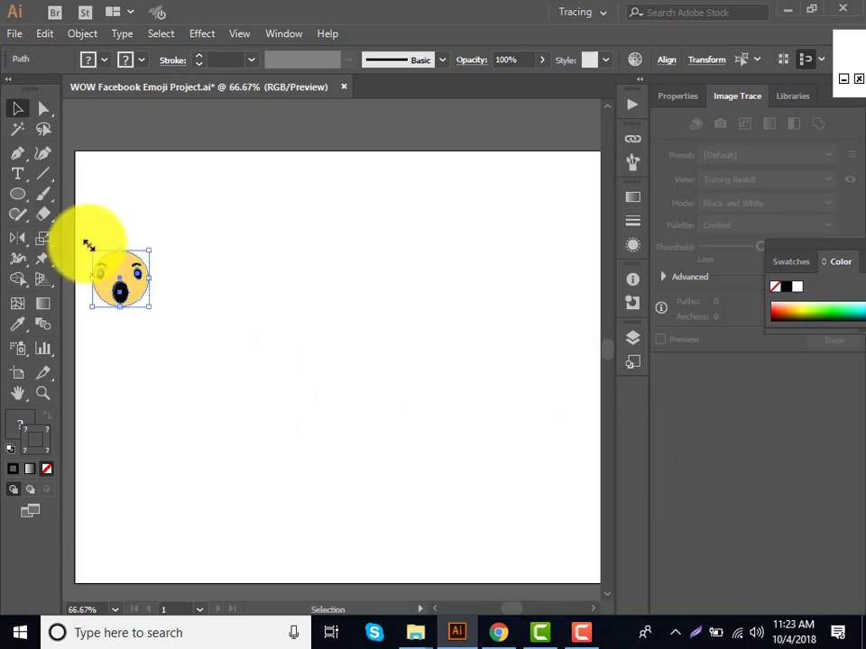
click(135, 125)
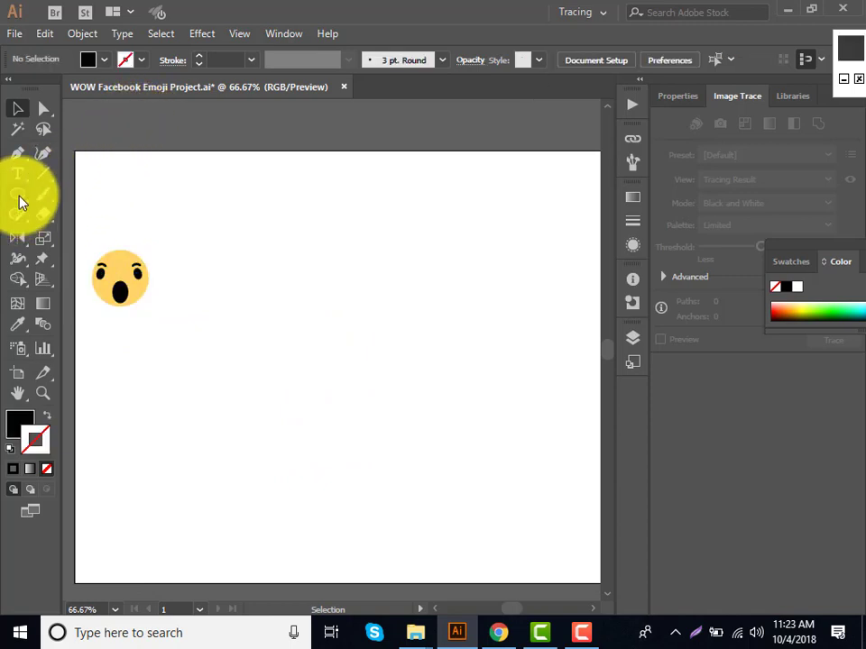
Step: Draw a 100 × 100 px circle filled with the reference emoji's orange-yellow face colour
click(18, 194)
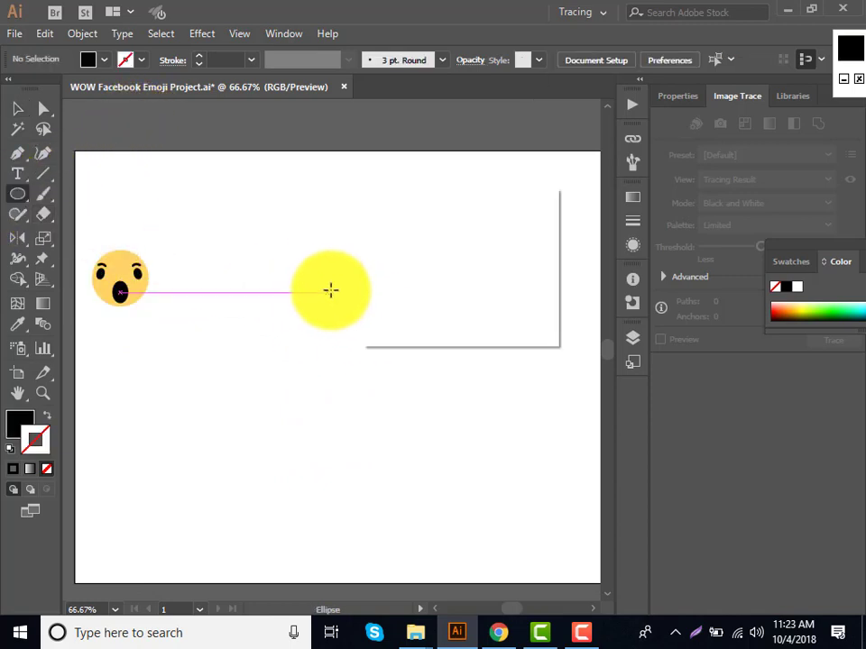
click(331, 290)
text(100)
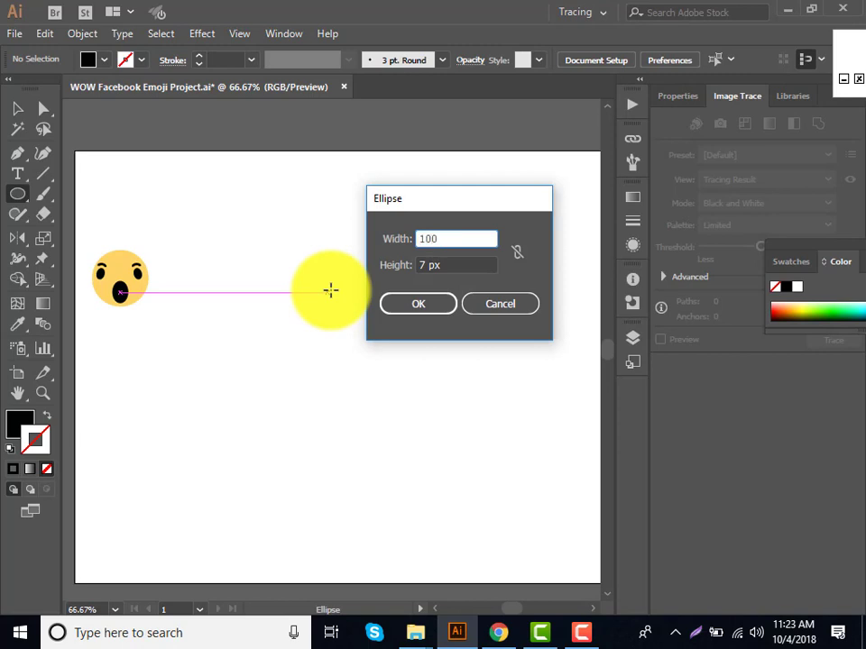
key(Tab)
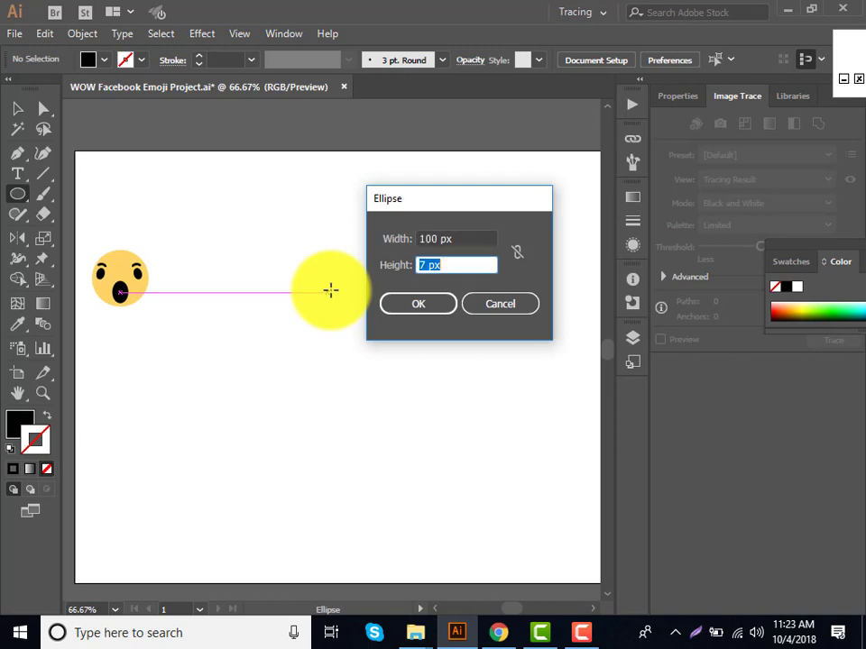
text(100)
key(Return)
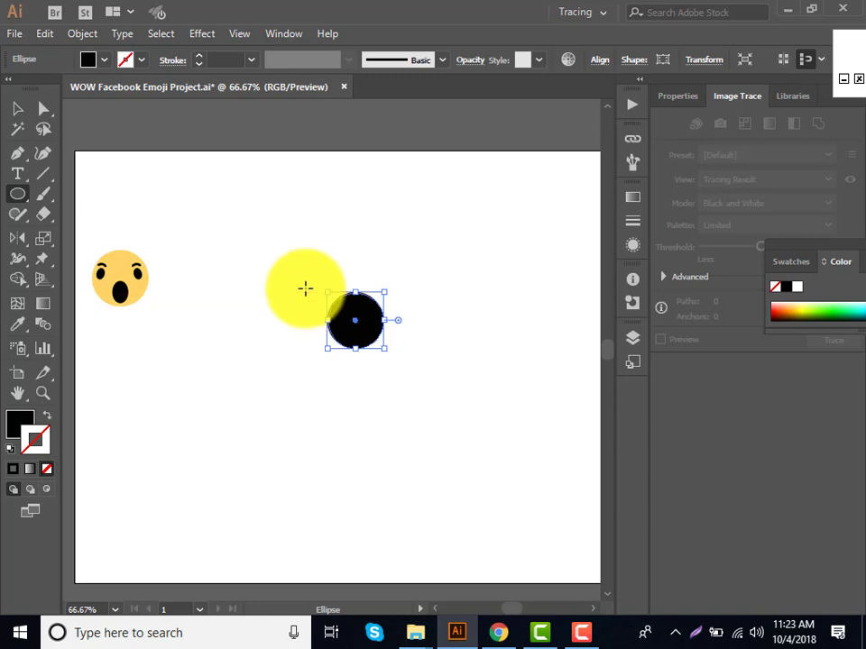
click(19, 327)
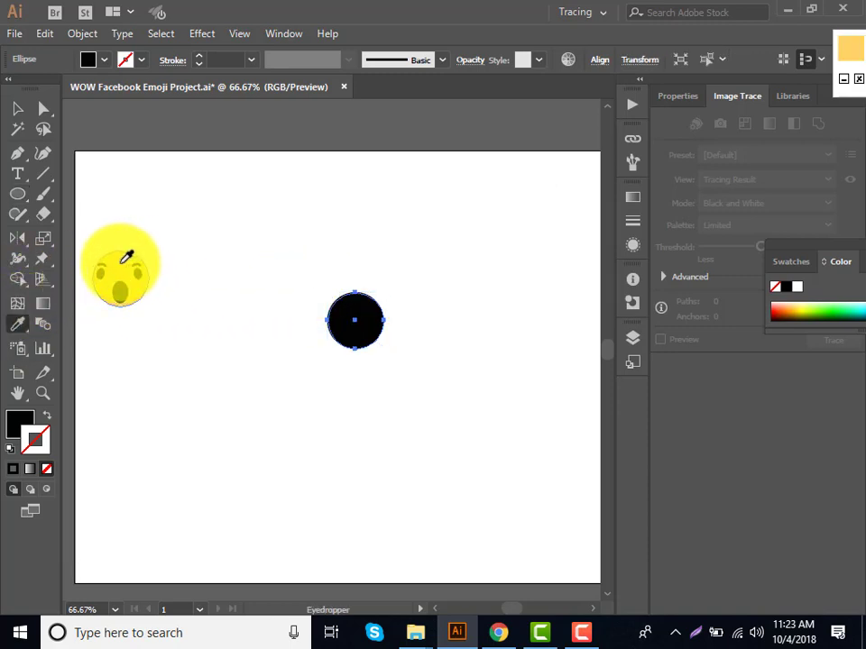
click(122, 260)
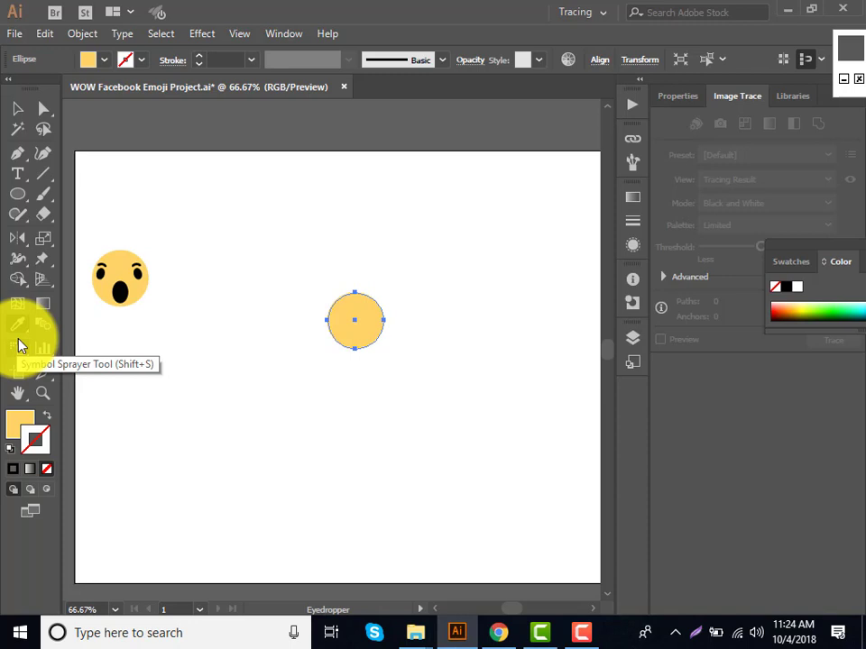
Step: Create a 28 × 39 px ellipse for the mouth
click(15, 195)
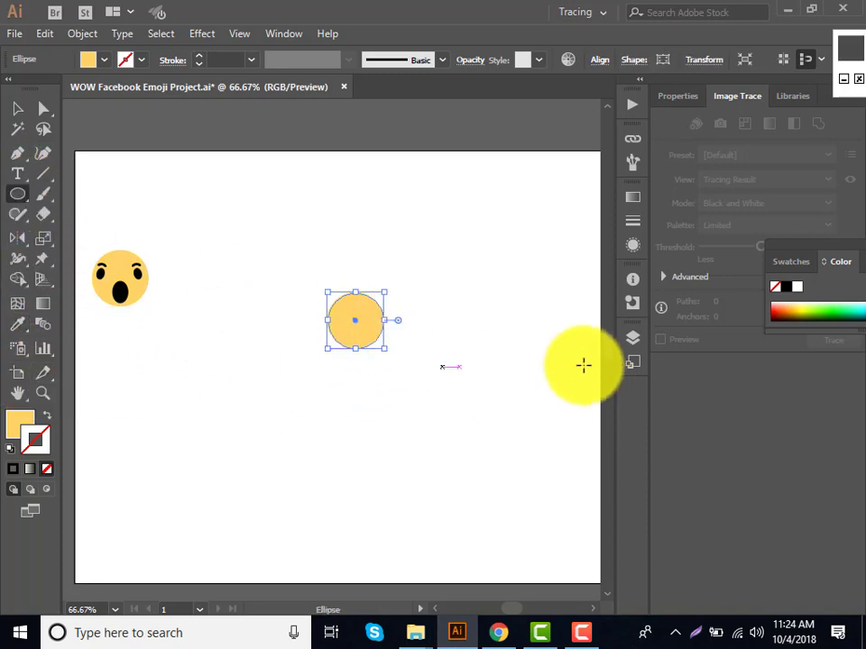
click(420, 408)
text(28)
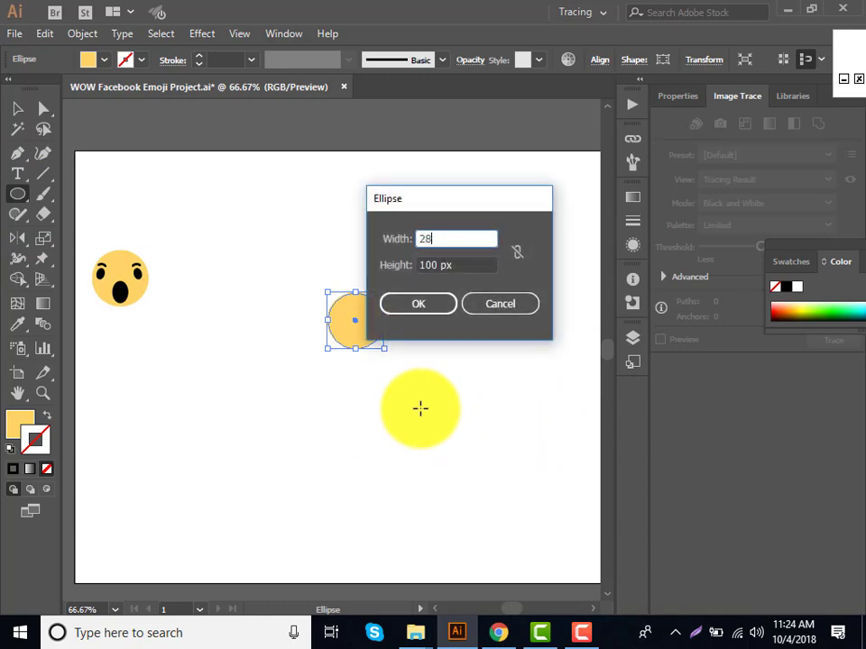
key(Tab)
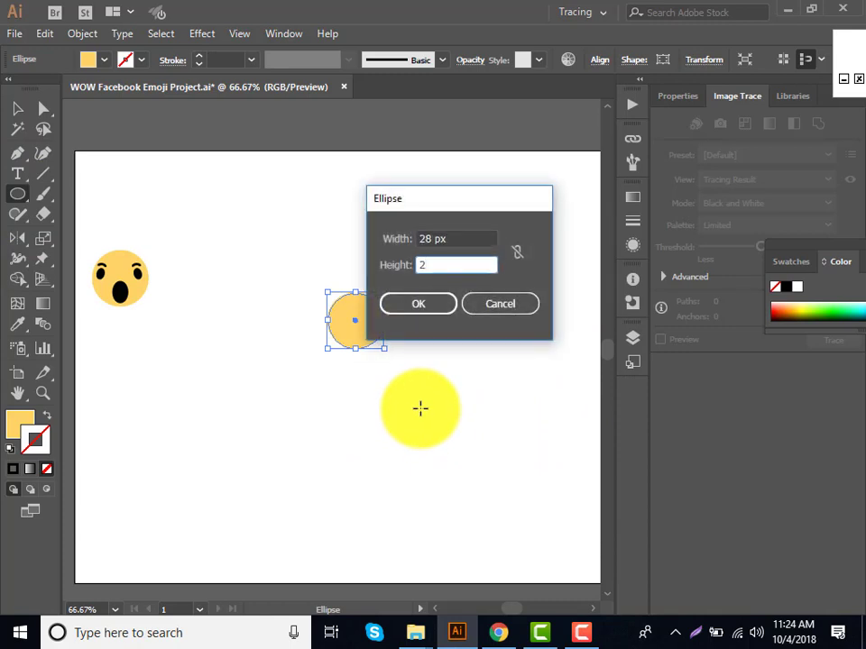
click(429, 304)
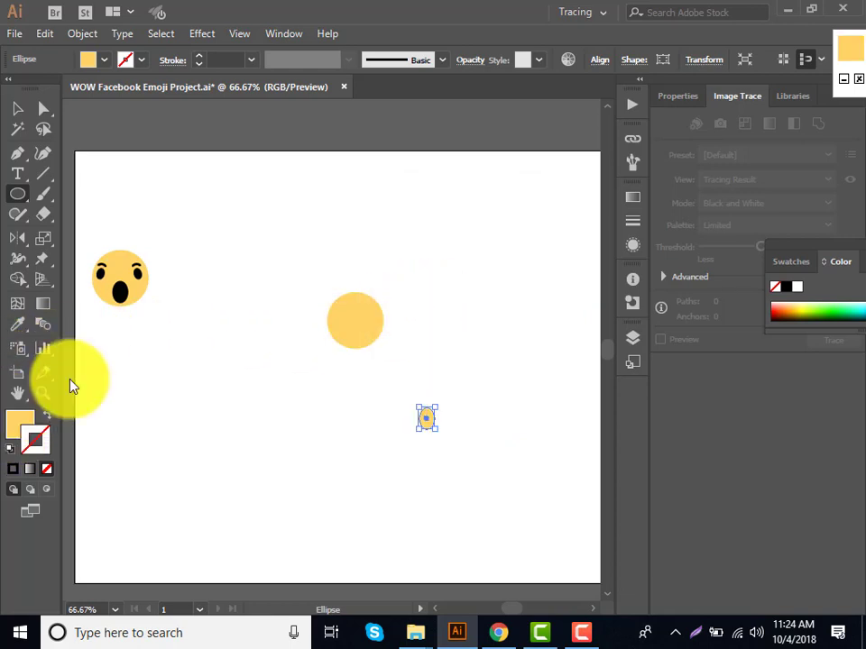
Step: Fill the ellipse with the reference mouth's black and place it on the face's lower middle
click(17, 324)
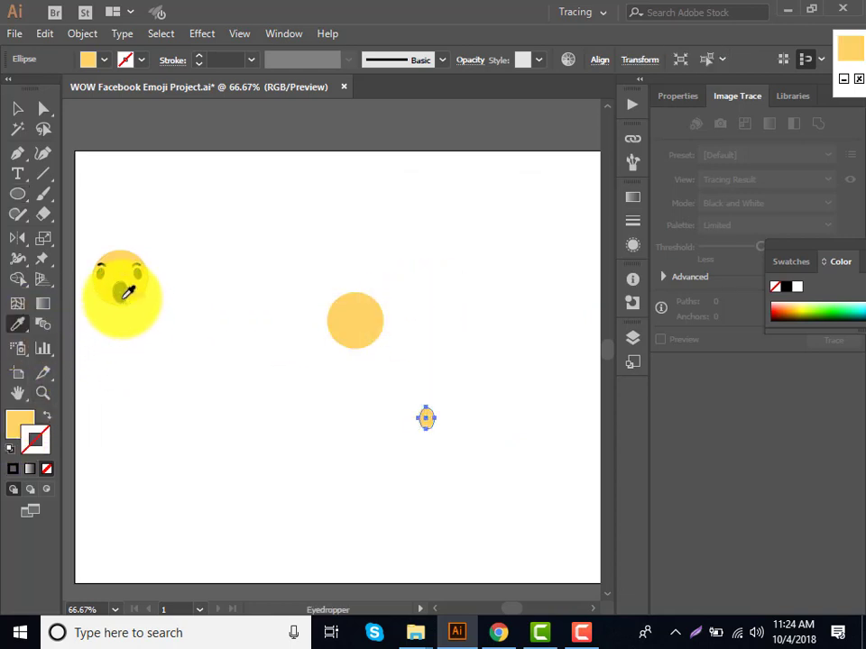
click(122, 287)
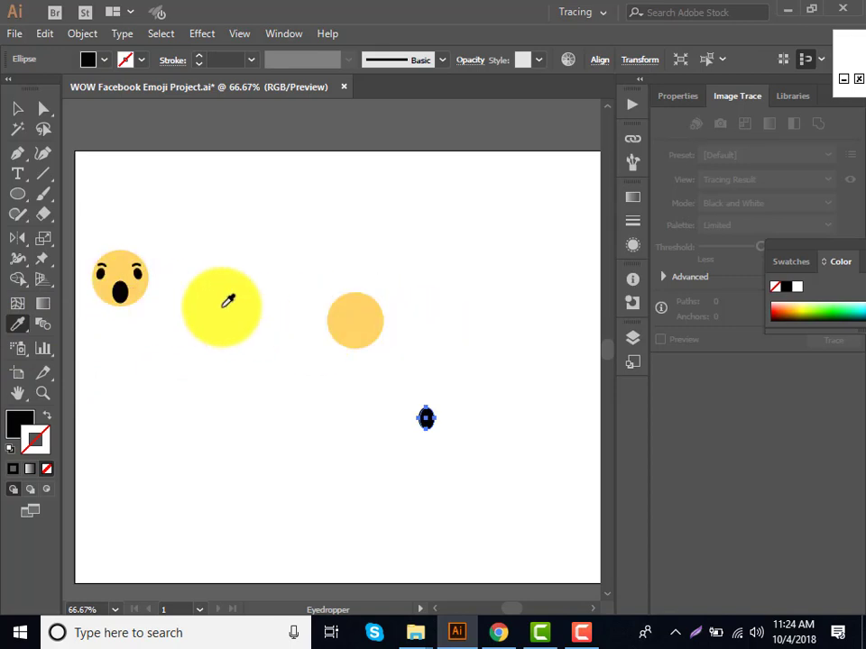
click(17, 108)
mouse_move(331, 349)
mouse_down()
mouse_move(426, 424)
mouse_move(354, 345)
mouse_up()
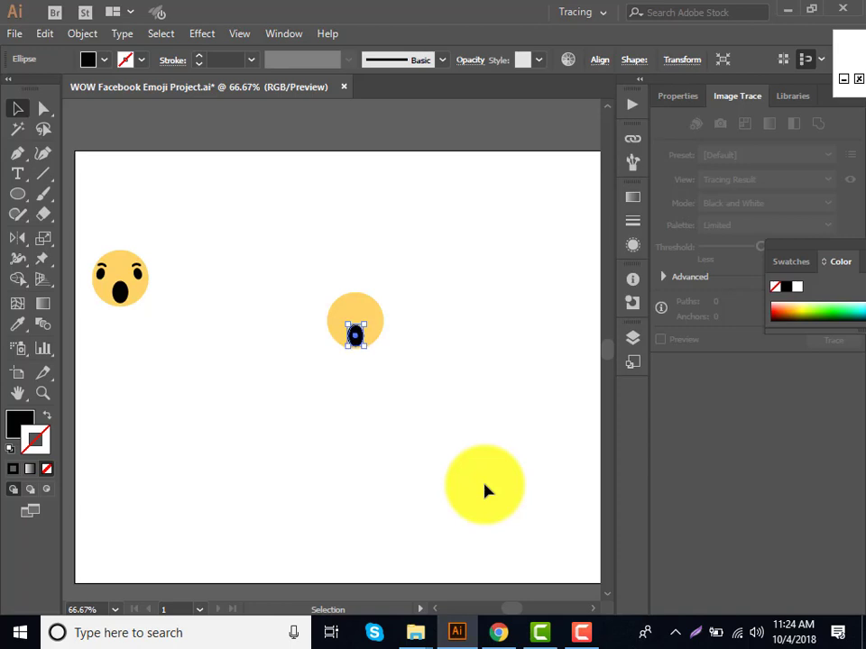
click(467, 451)
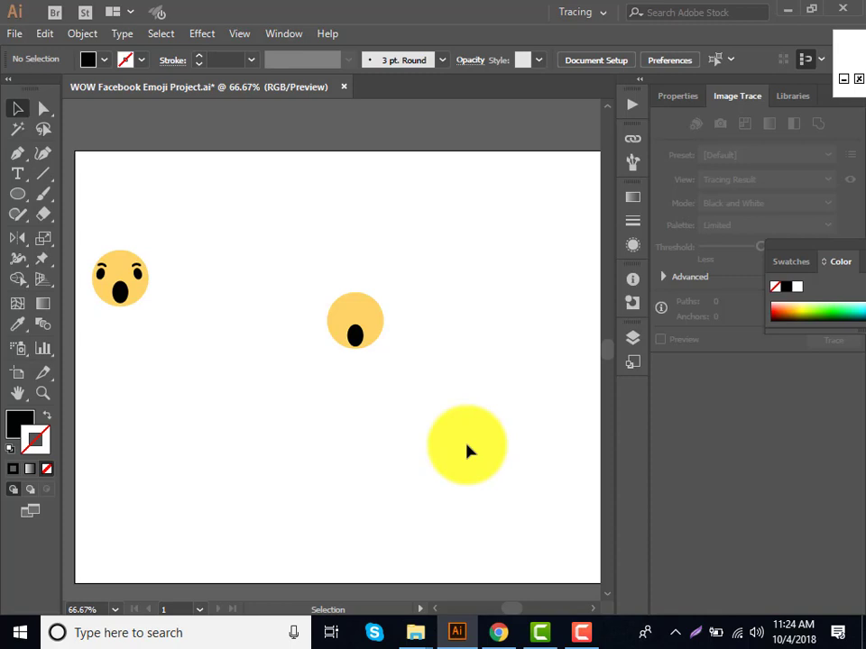
Step: Create a small 14 × 20 px eye oval beside the new face
click(17, 194)
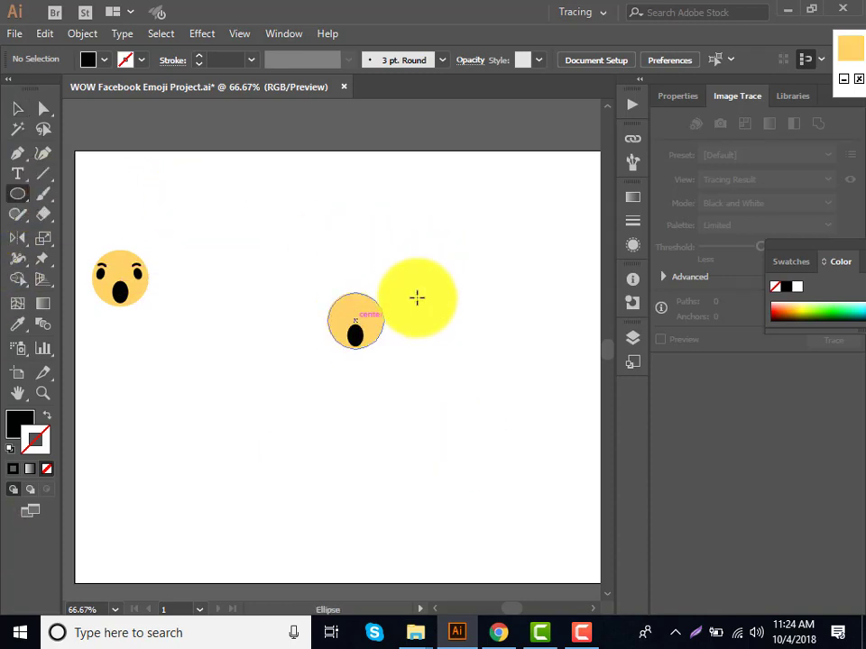
click(438, 281)
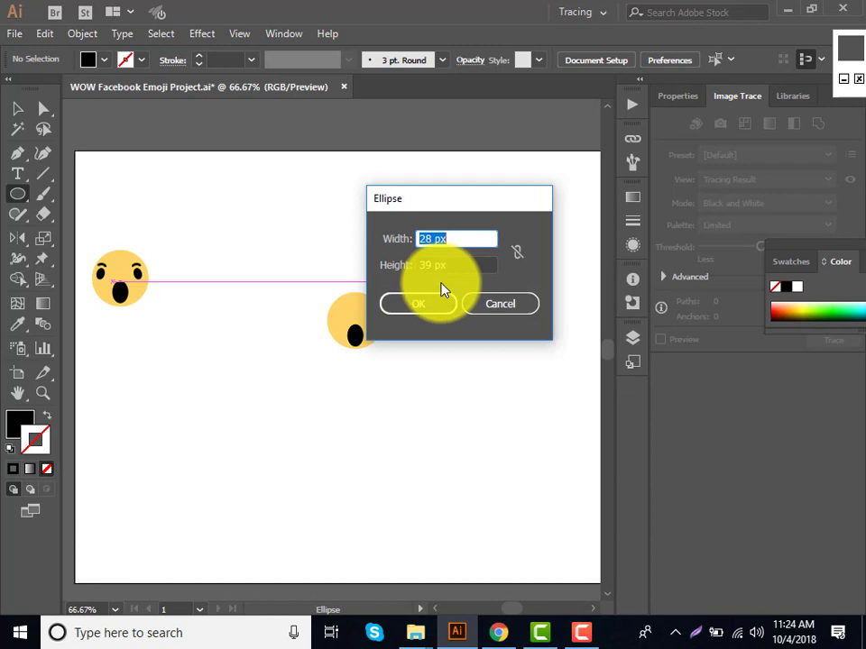
text(14)
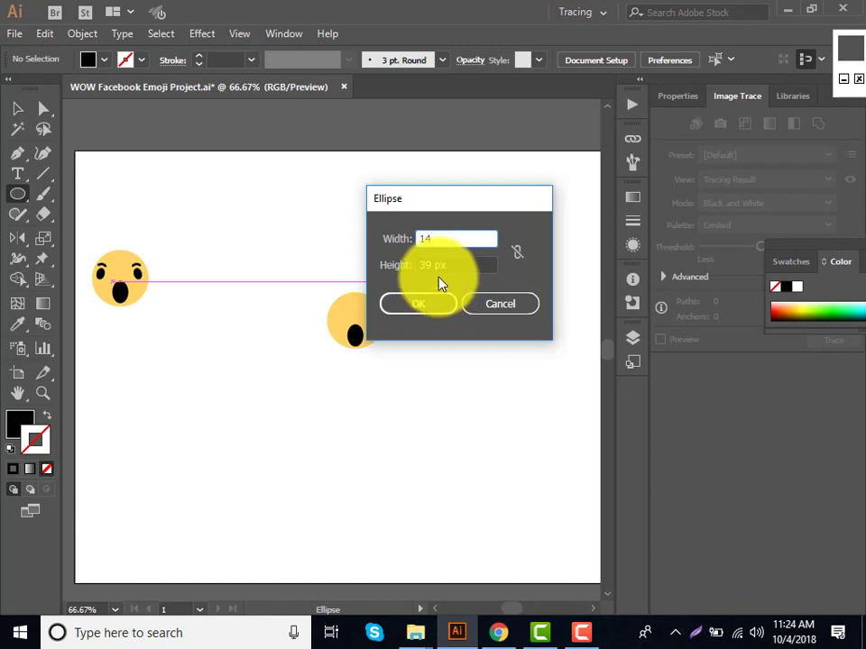
click(443, 261)
double_click(444, 261)
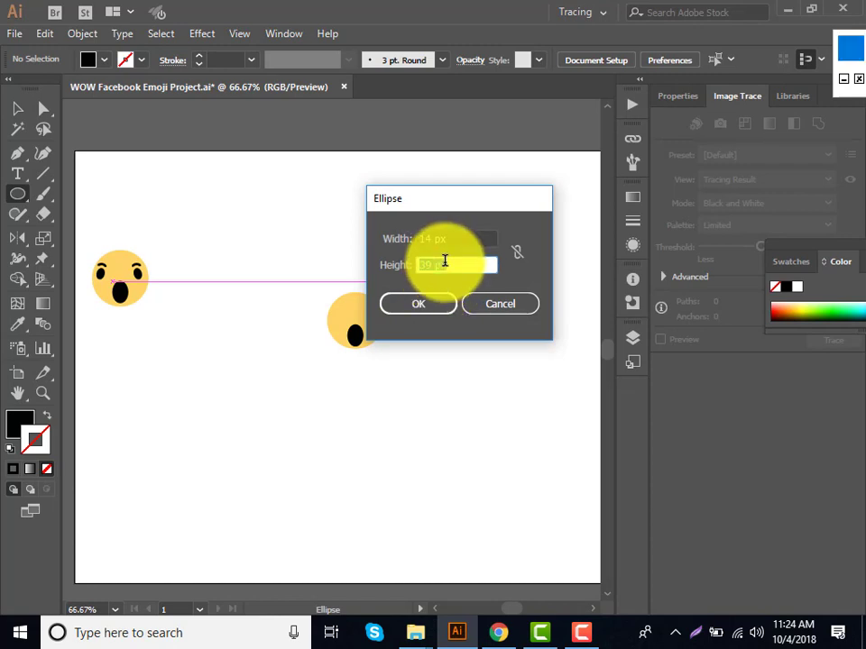
text(1)
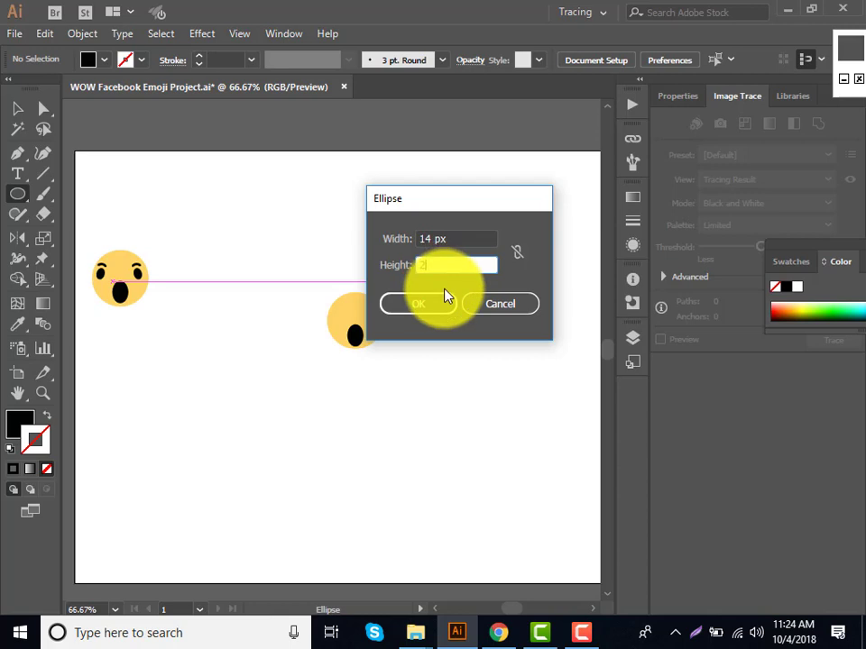
text(0)
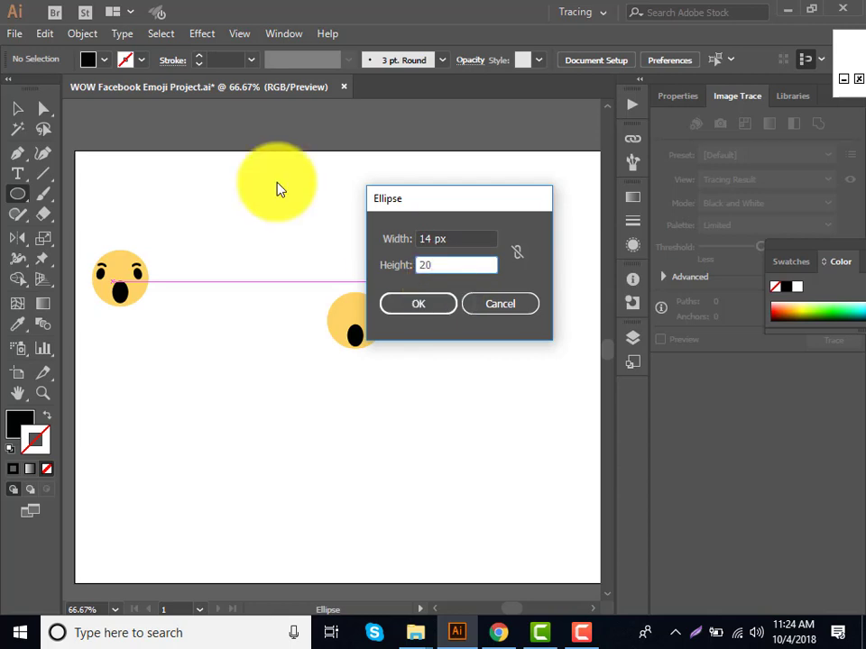
key(Return)
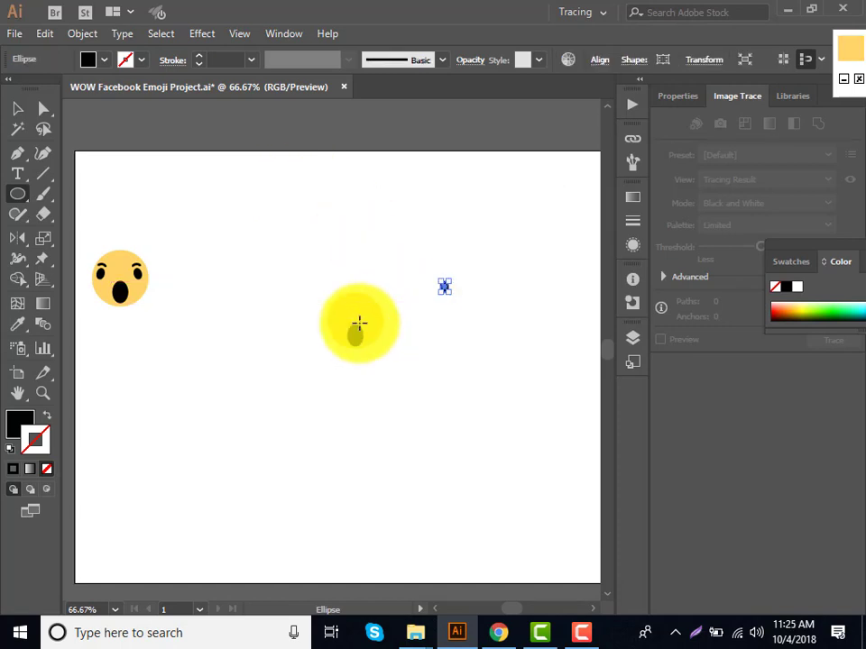
mouse_move(359, 322)
mouse_down()
mouse_move(379, 290)
mouse_move(18, 248)
mouse_up()
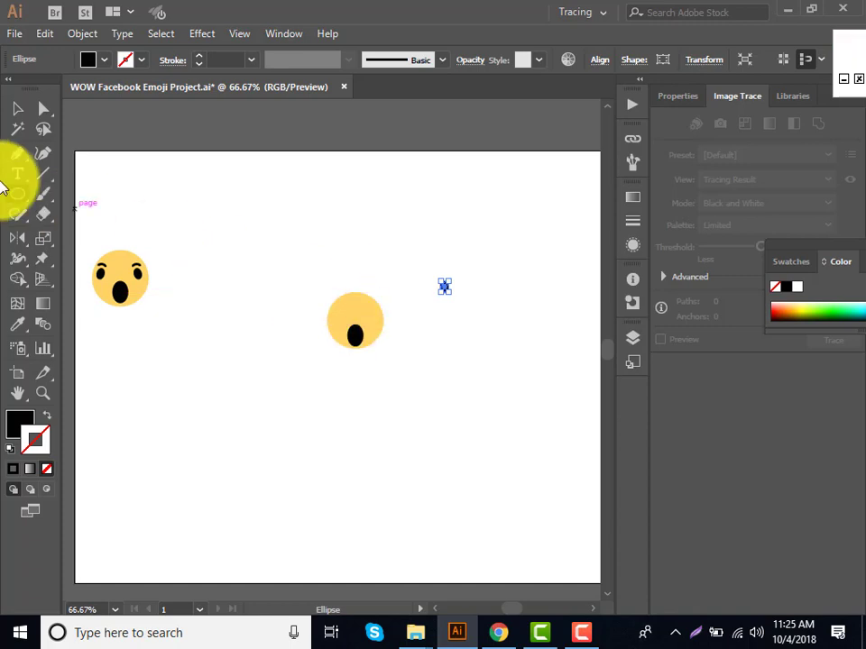
Step: Reflect the eye oval across a 352° axis, then check the result
double_click(18, 248)
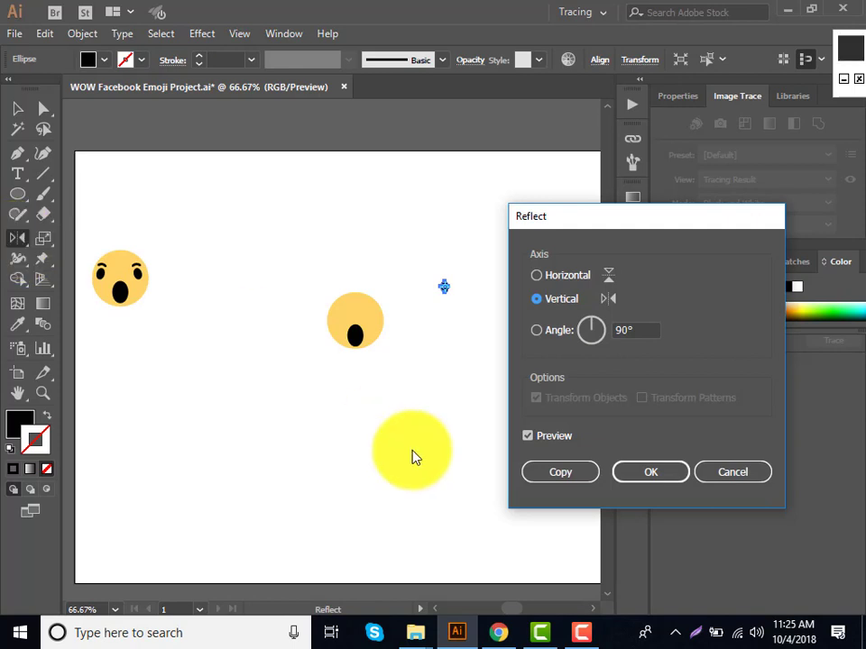
click(640, 330)
text(352)
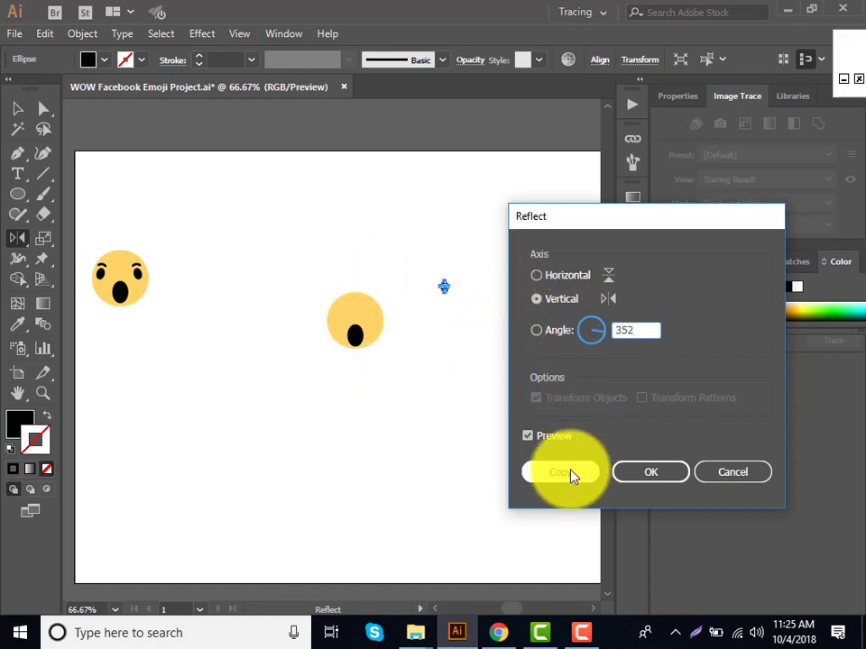
click(639, 471)
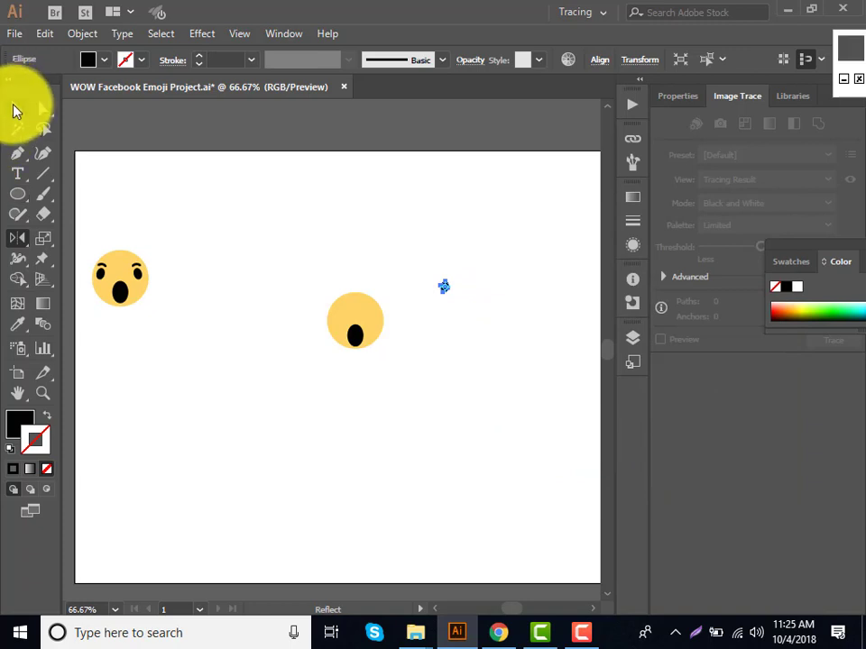
key(ctrl+plus)
key(ctrl+plus)
key(ctrl+plus)
key(ctrl+plus)
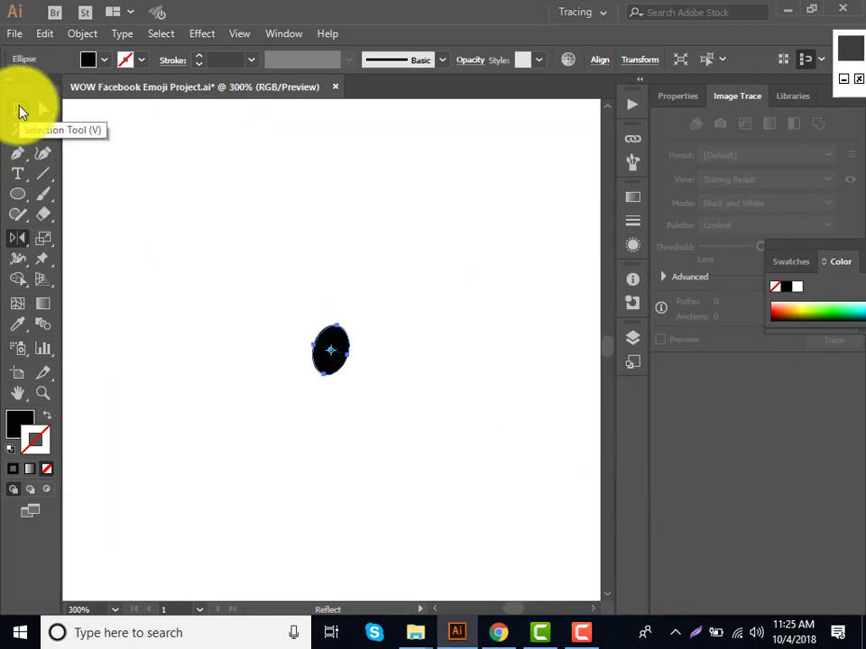
key(ctrl+minus)
key(ctrl+minus)
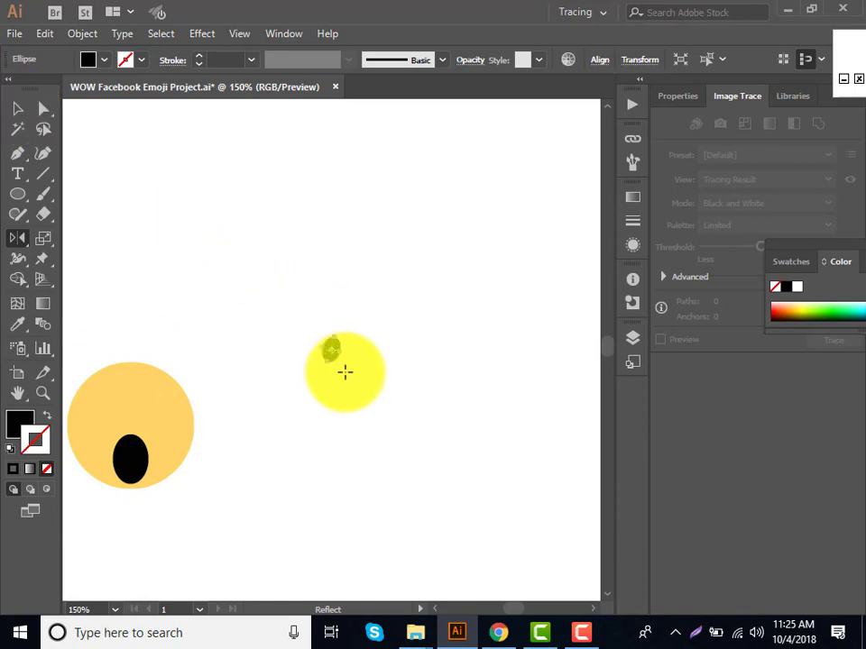
Step: Move the eye oval onto the face's upper left
click(17, 108)
drag(330, 351, 334, 356)
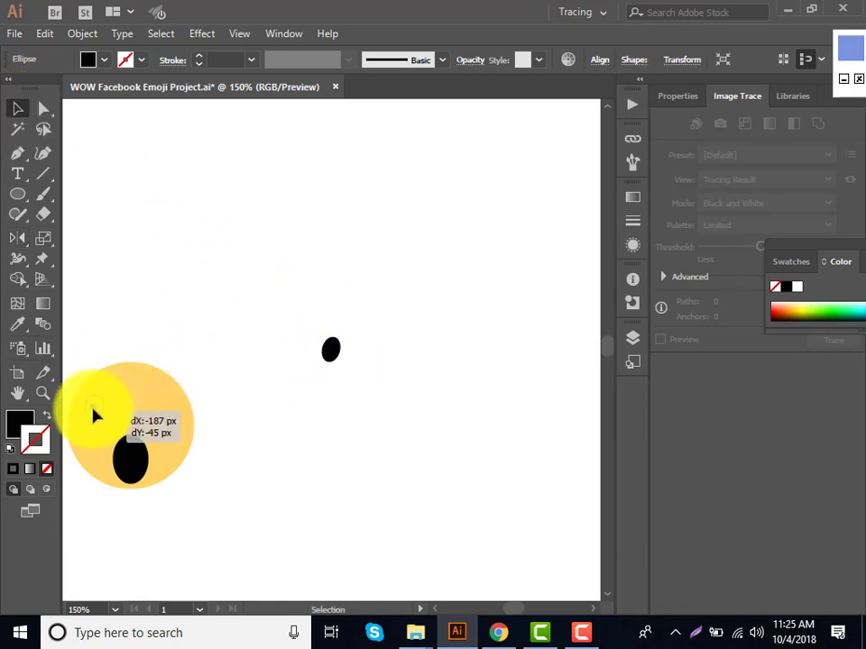
drag(333, 356, 93, 410)
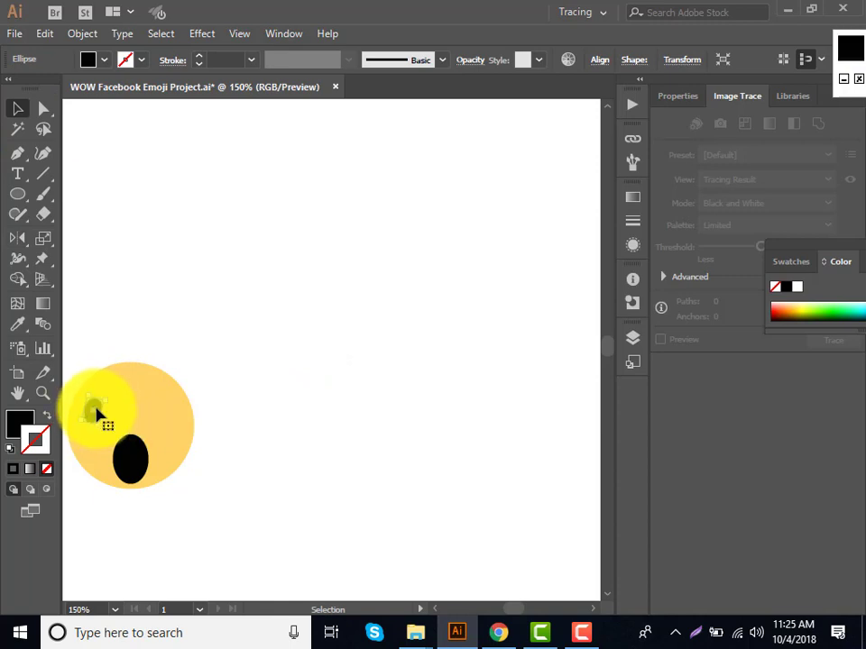
Step: Make a reflected copy of the eye and nudge it right as the right eye
double_click(14, 239)
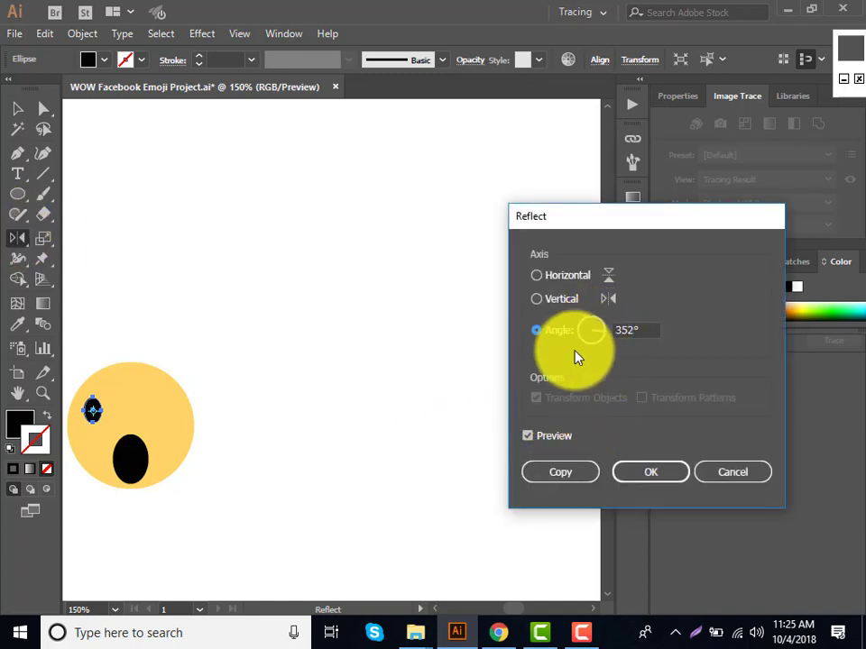
click(578, 472)
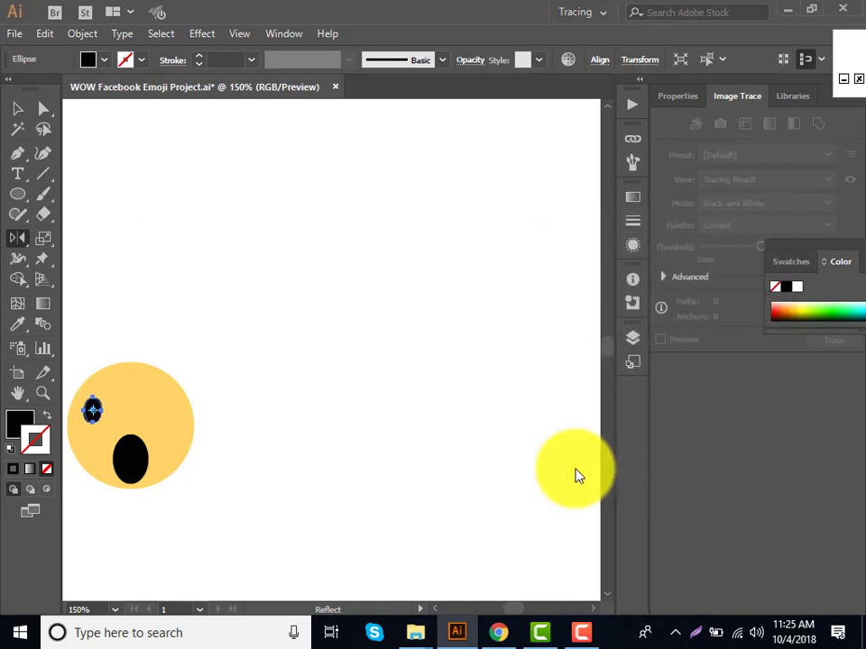
key(Right)
key(Right)
key(Right)
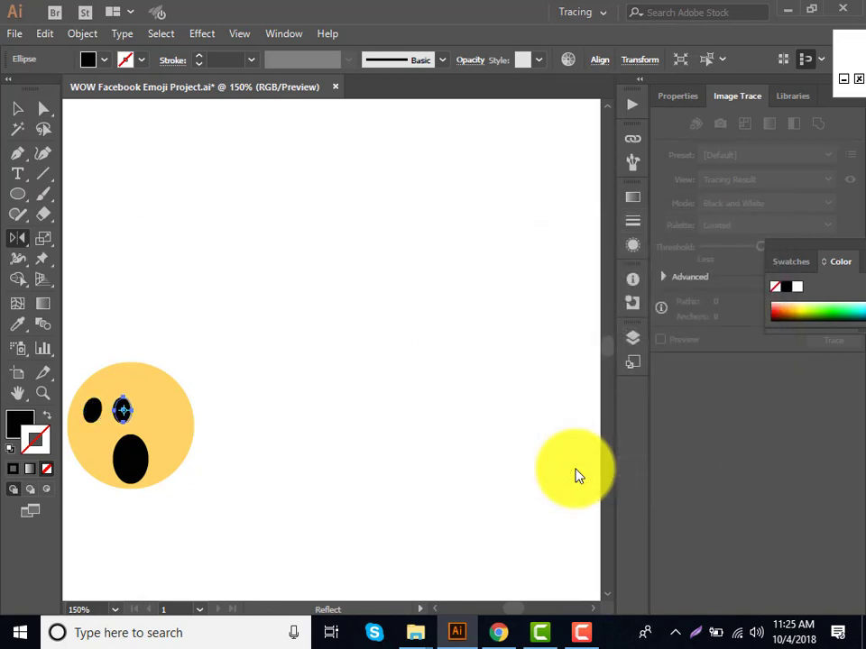
key(Right)
key(Right)
key(Right)
key(Right)
key(Right)
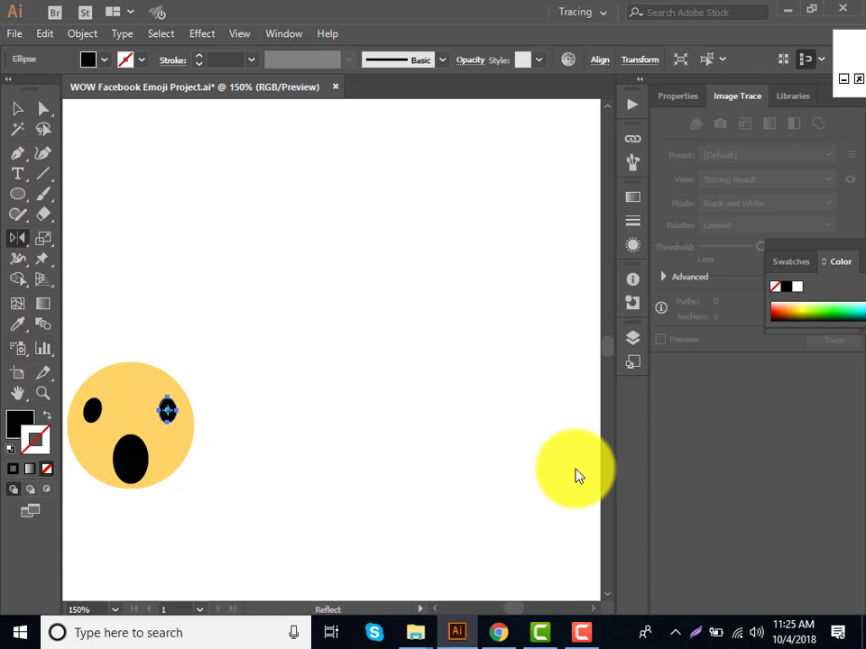
click(17, 109)
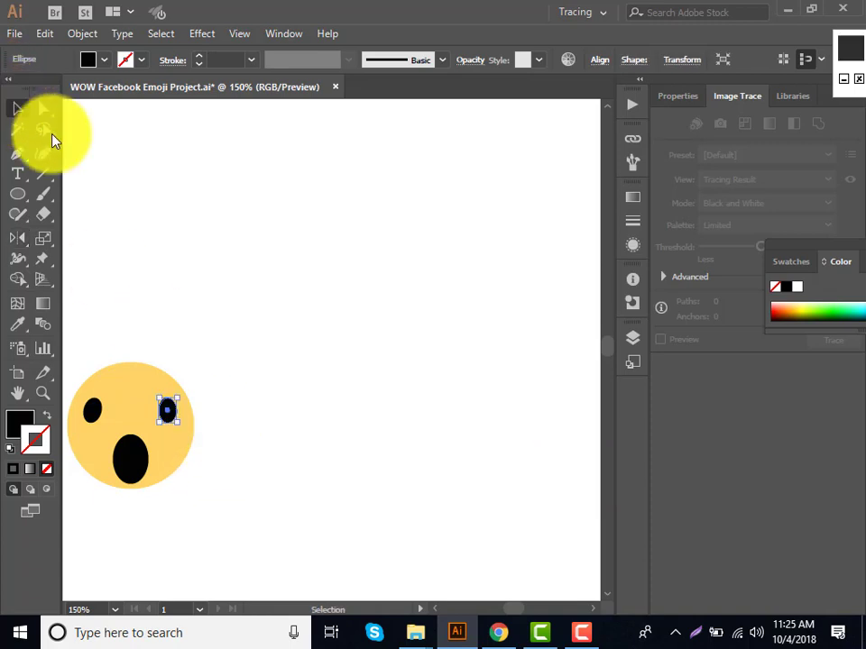
click(443, 283)
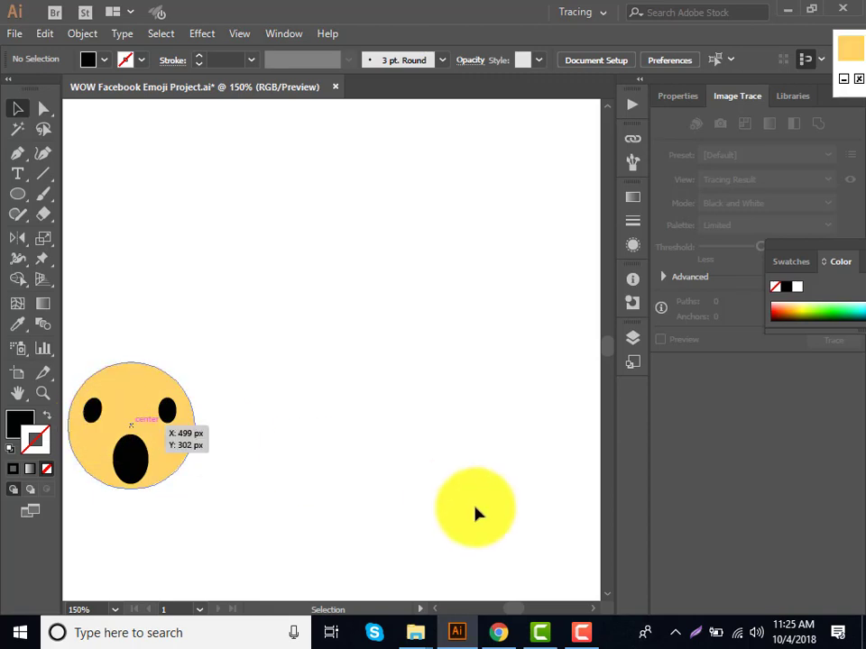
key(space)
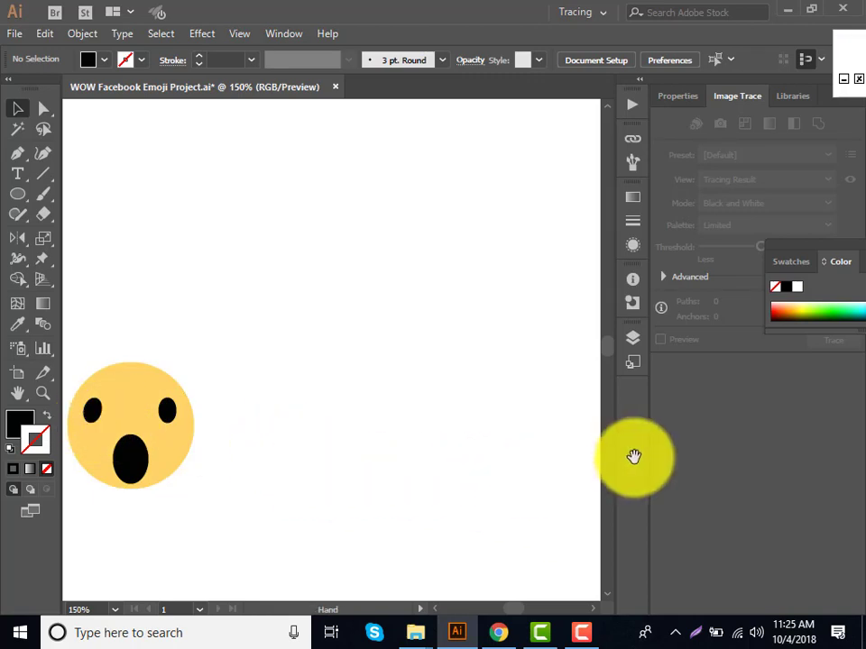
key(ctrl+0)
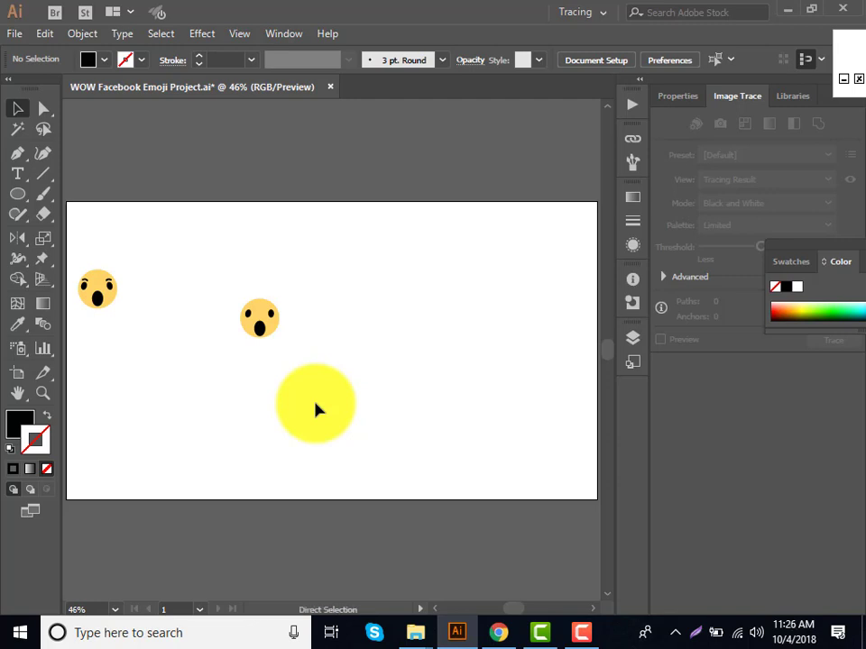
drag(44, 177, 84, 195)
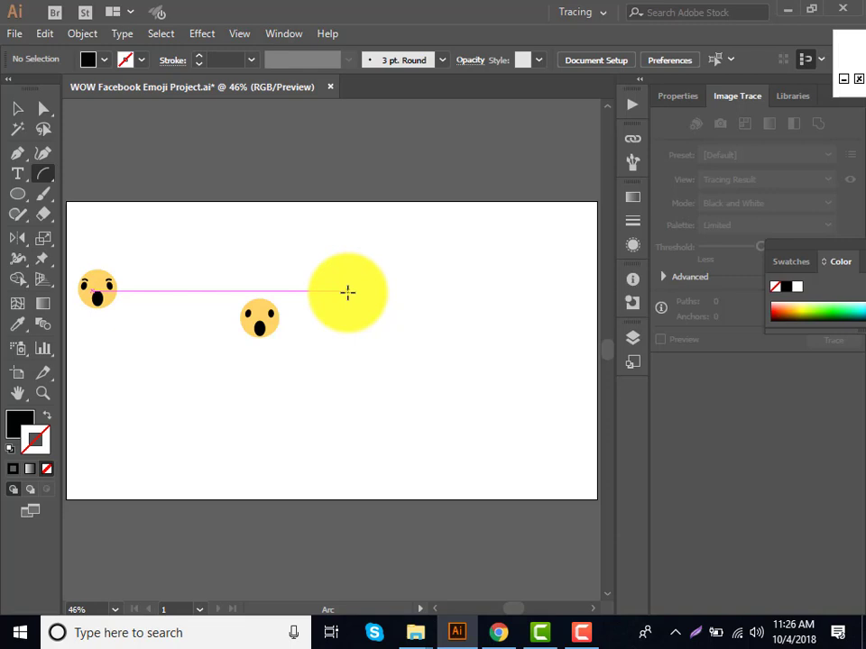
Step: Create a 9 × 9 px arc on the blank artboard and zoom in on it
click(351, 292)
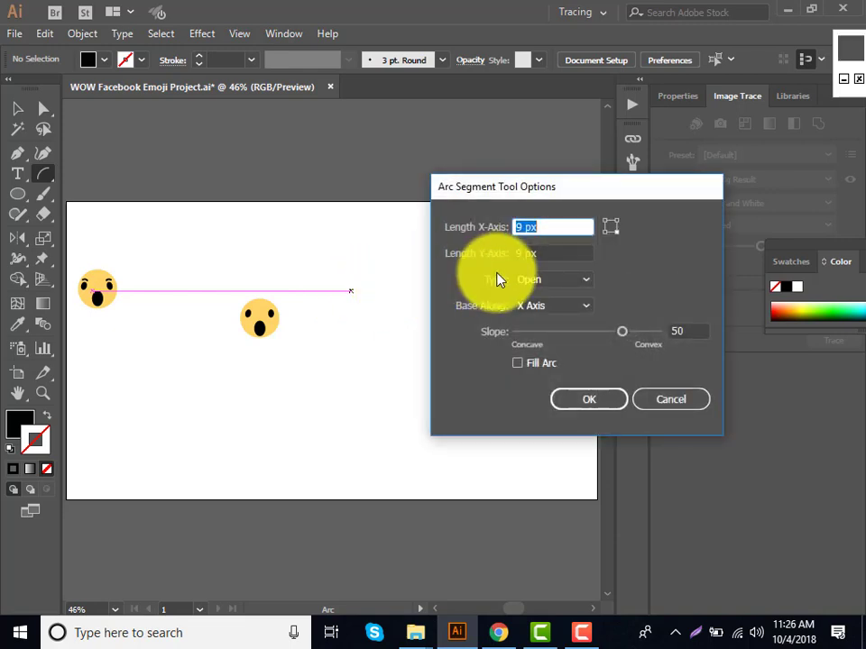
text(9)
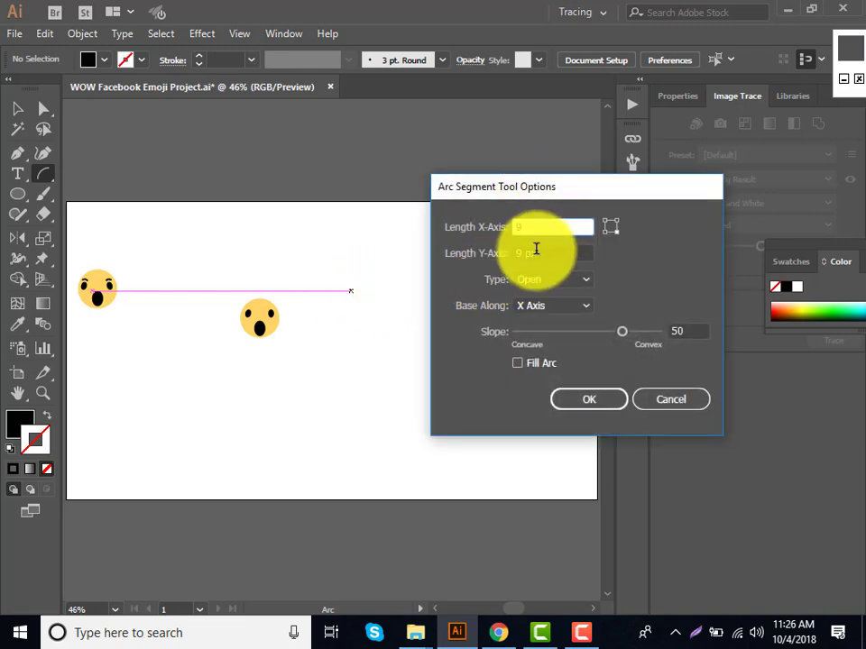
click(516, 252)
text(9)
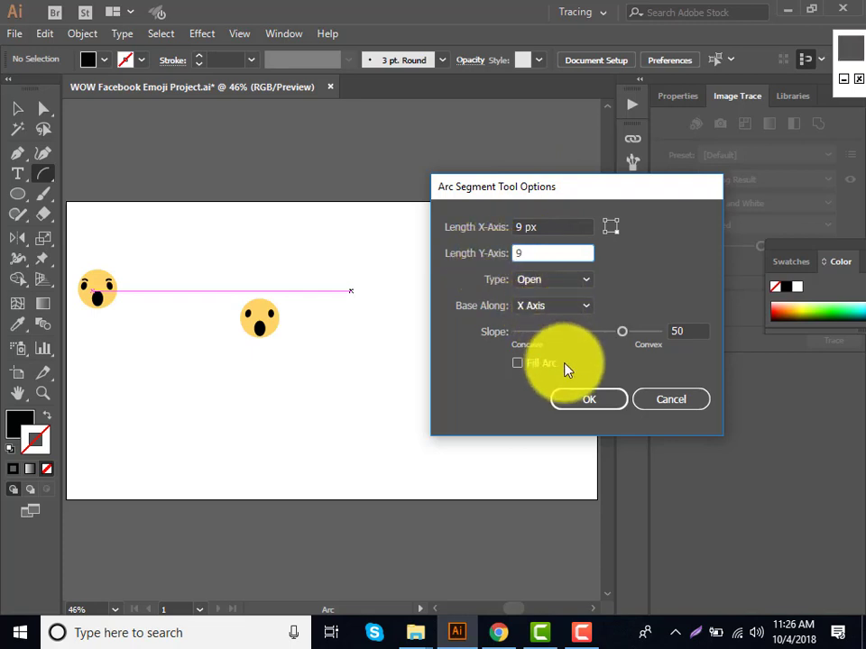
click(575, 399)
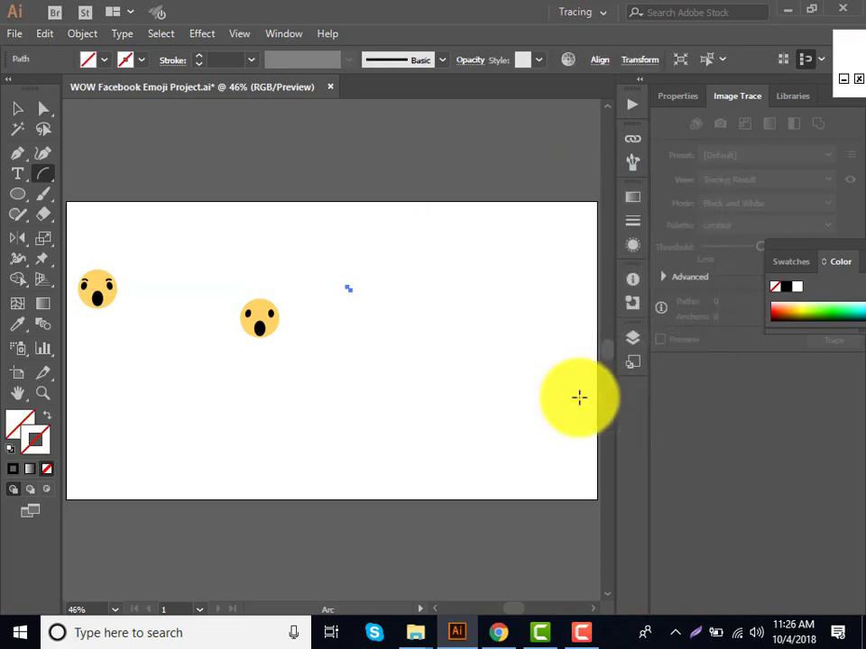
key(ctrl+plus)
key(ctrl+plus)
key(ctrl+plus)
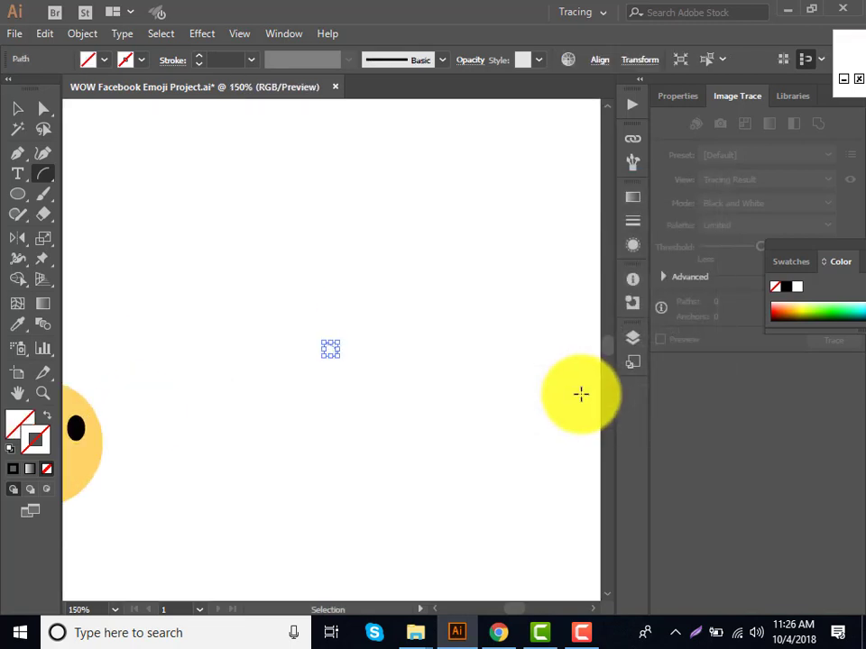
key(ctrl+plus)
key(ctrl+plus)
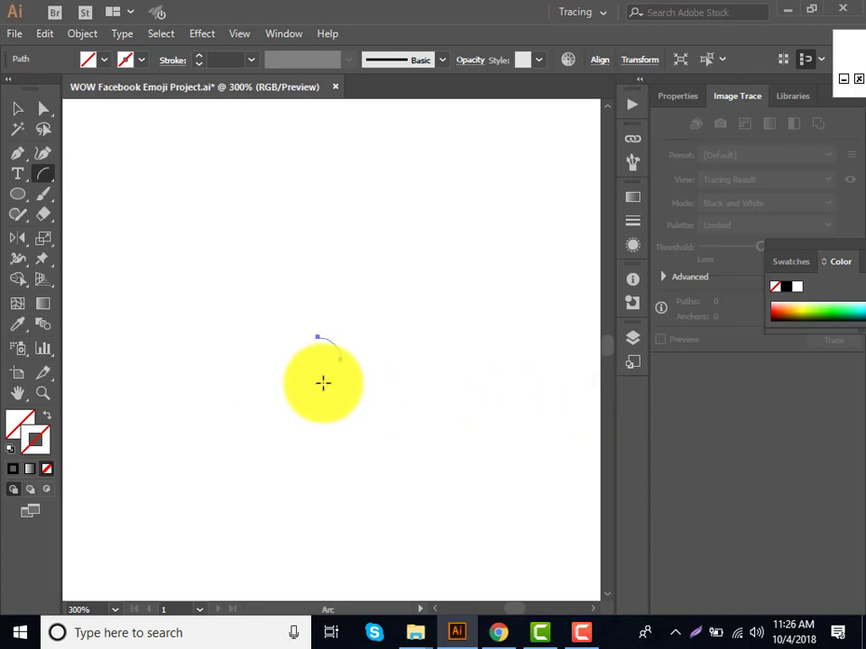
Step: Give the arc a black stroke of 4 pt with round caps
click(141, 59)
click(48, 91)
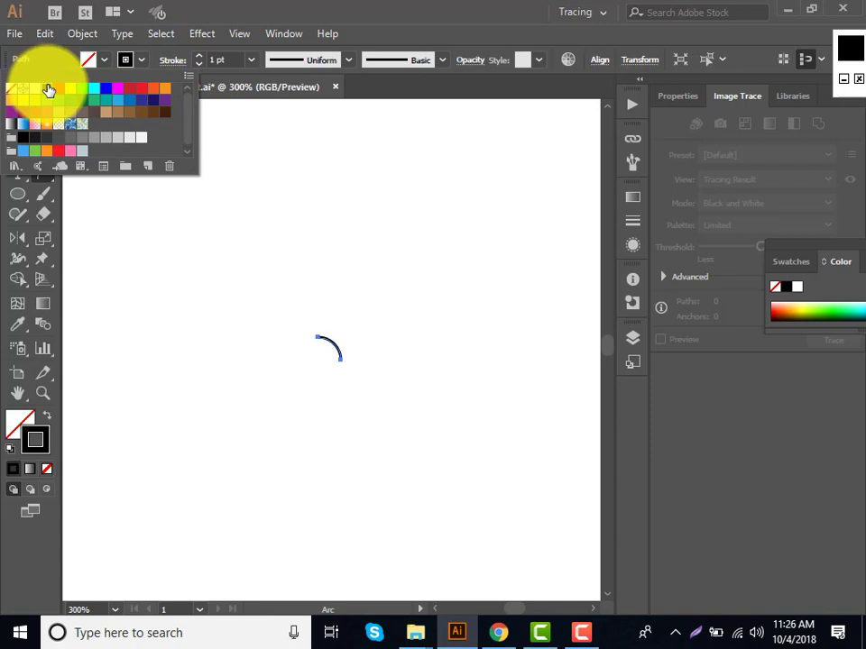
click(171, 70)
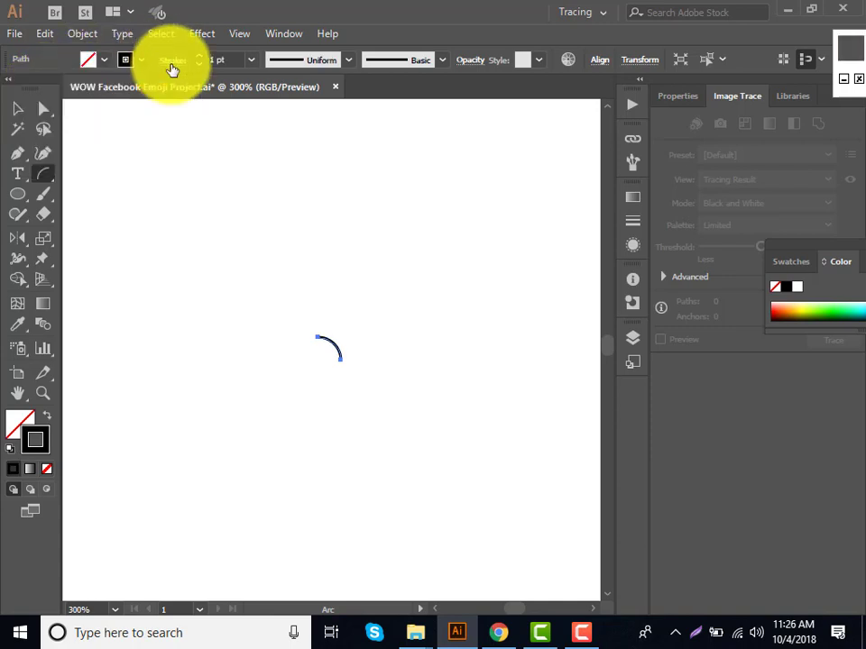
click(172, 70)
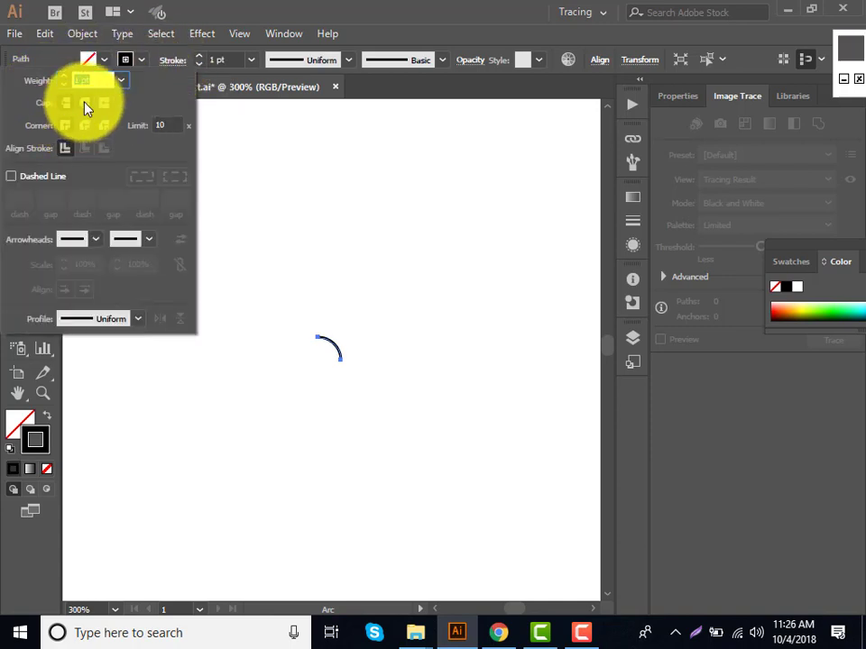
click(84, 103)
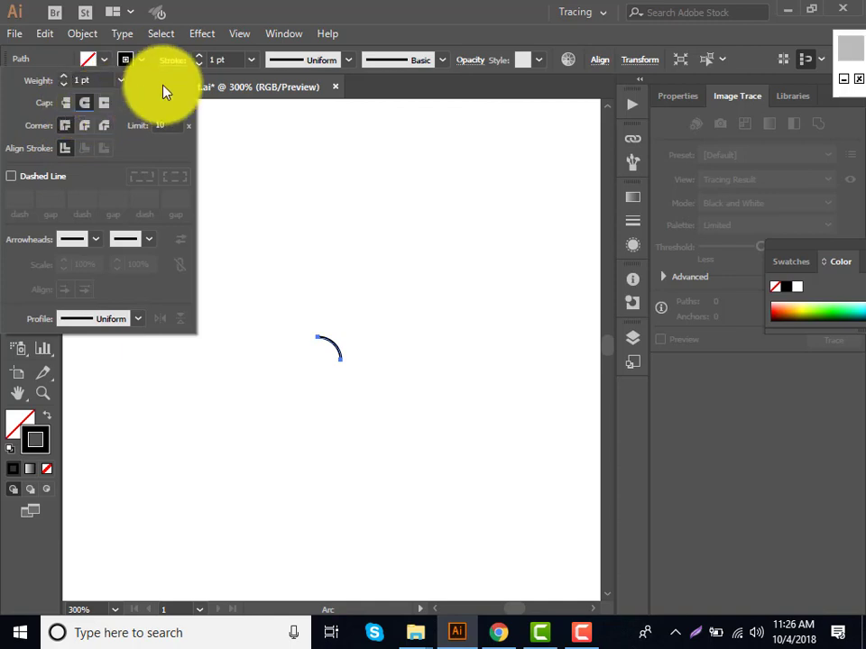
click(198, 57)
click(198, 57)
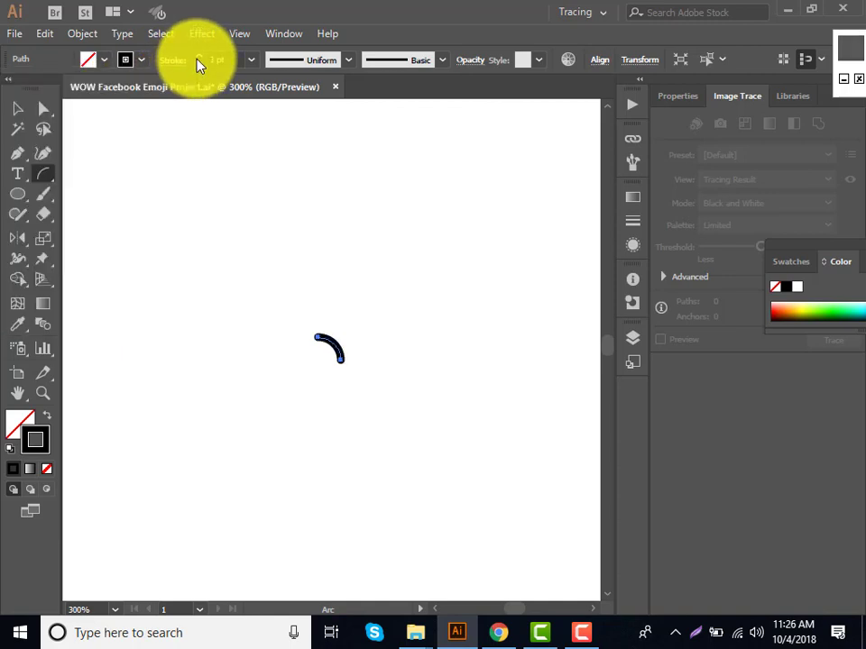
click(197, 57)
click(19, 109)
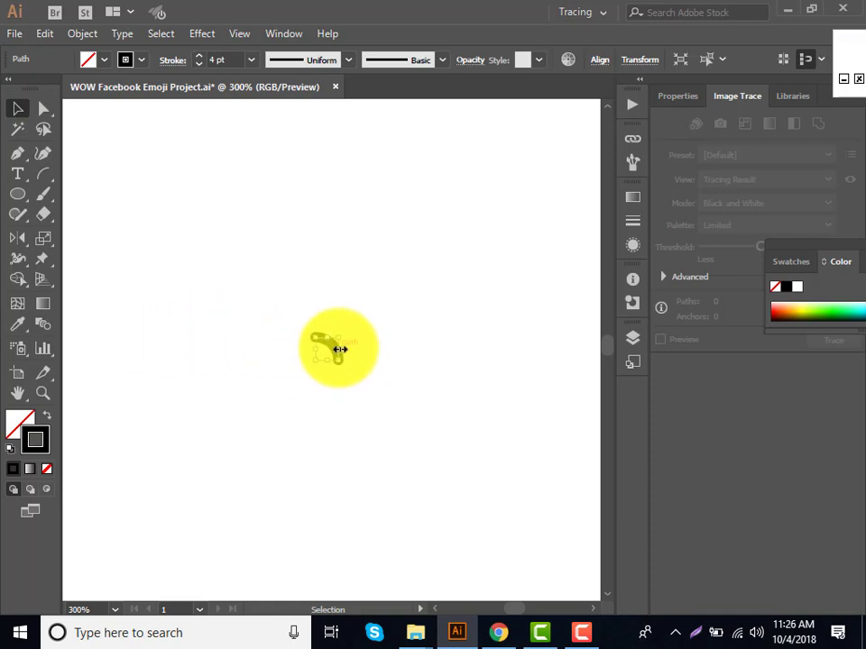
Step: Nudge the eyebrow arc onto the face, undoing an accidental move of the face circle
key(Left)
key(Left)
key(Left)
key(Left)
key(Left)
key(Left)
key(Left)
key(Left)
key(Left)
key(Left)
key(Left)
key(Left)
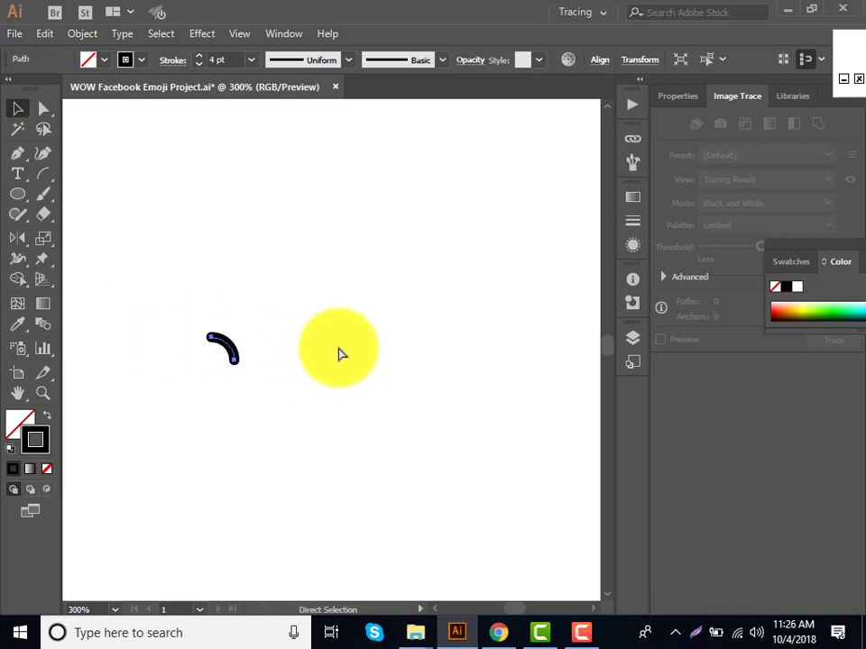
key(ctrl+plus)
key(ctrl+0)
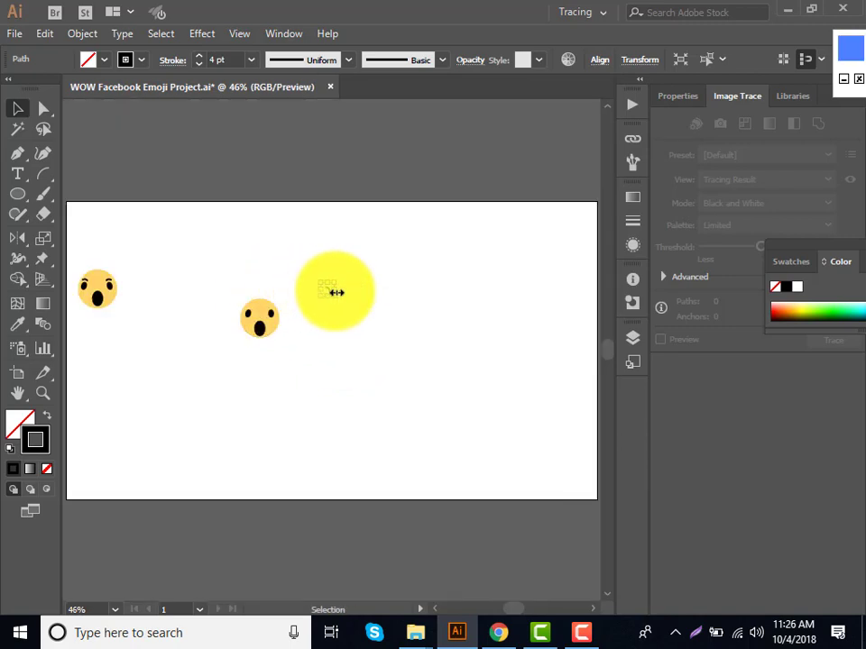
drag(335, 292, 334, 298)
key(Left)
key(Left)
key(Left)
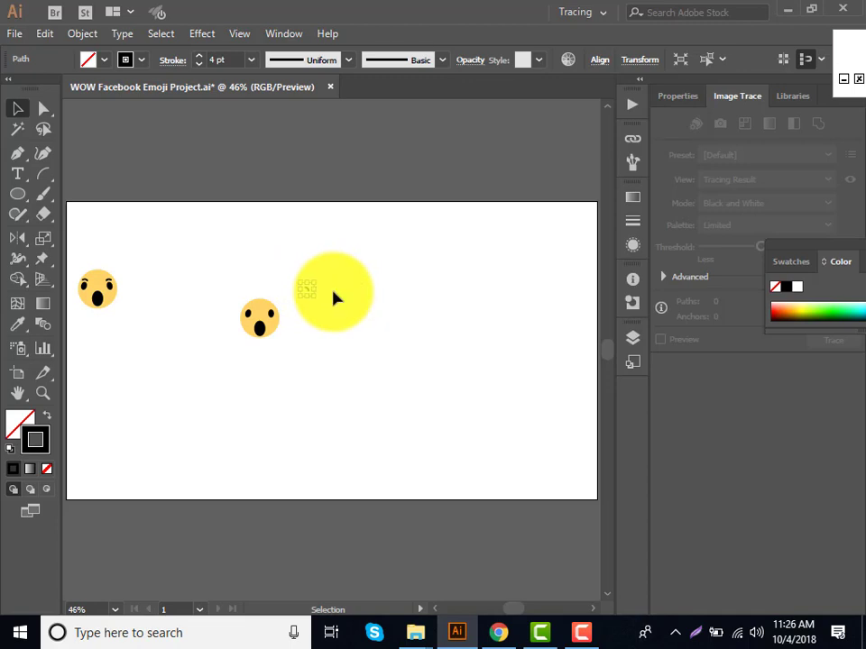
key(Left)
key(Left)
key(Left)
key(Left)
key(Left)
key(Left)
key(Left)
key(Left)
key(Left)
key(Left)
key(Left)
key(Left)
key(Left)
key(Left)
key(Left)
key(Left)
key(Left)
key(Left)
key(Left)
key(Left)
key(Left)
key(Left)
key(Down)
key(Down)
key(Down)
key(Down)
key(Down)
key(Down)
key(Down)
key(ctrl+equal)
key(ctrl+equal)
key(ctrl+equal)
key(ctrl+equal)
key(ctrl+equal)
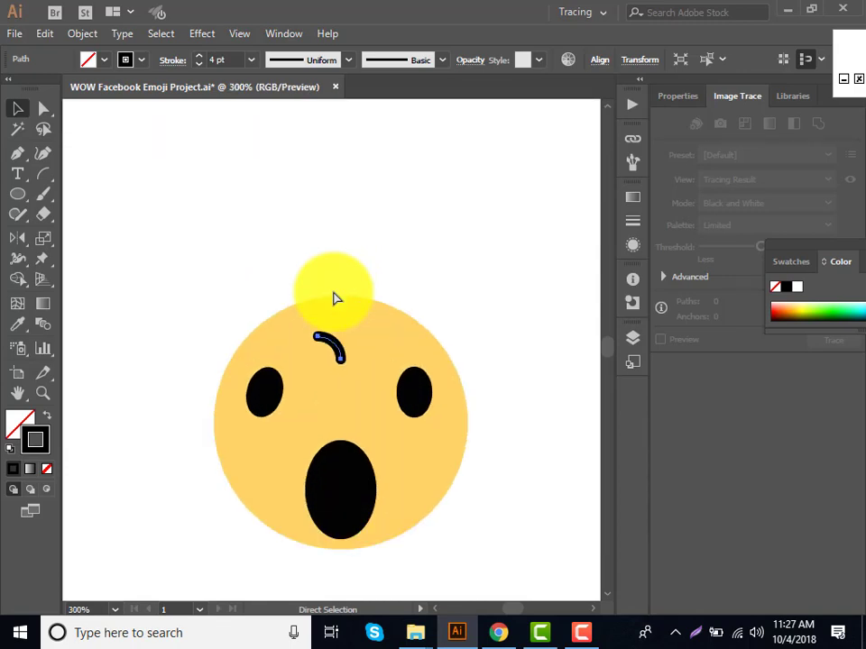
key(ctrl+equal)
key(v)
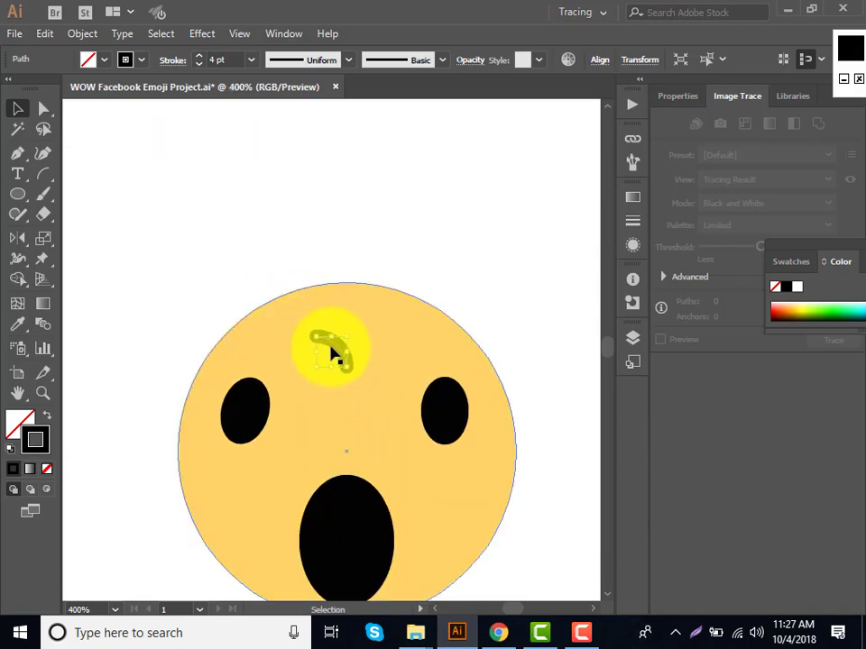
drag(338, 354, 269, 373)
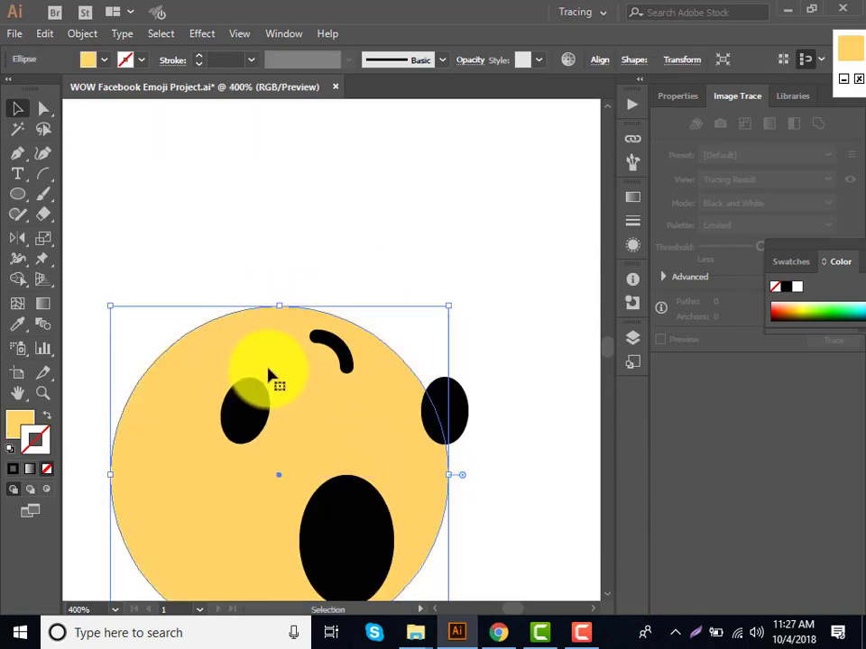
key(ctrl+z)
Step: Position the eyebrow just above the left eye and tilt it slightly
click(337, 344)
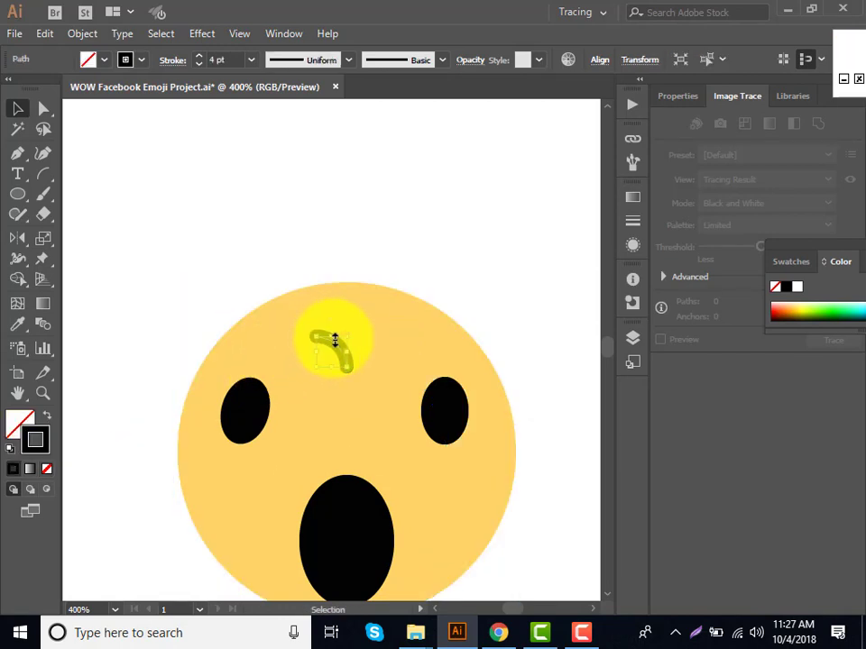
key(Left)
key(Left)
key(Left)
key(Left)
key(Left)
key(Left)
key(Left)
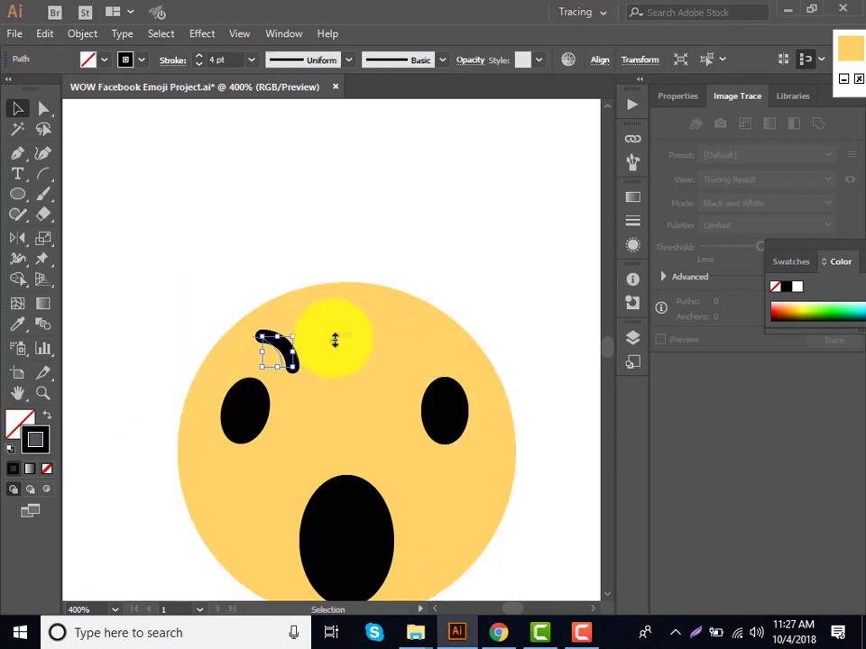
key(Left)
key(Left)
key(Down)
key(Down)
key(Down)
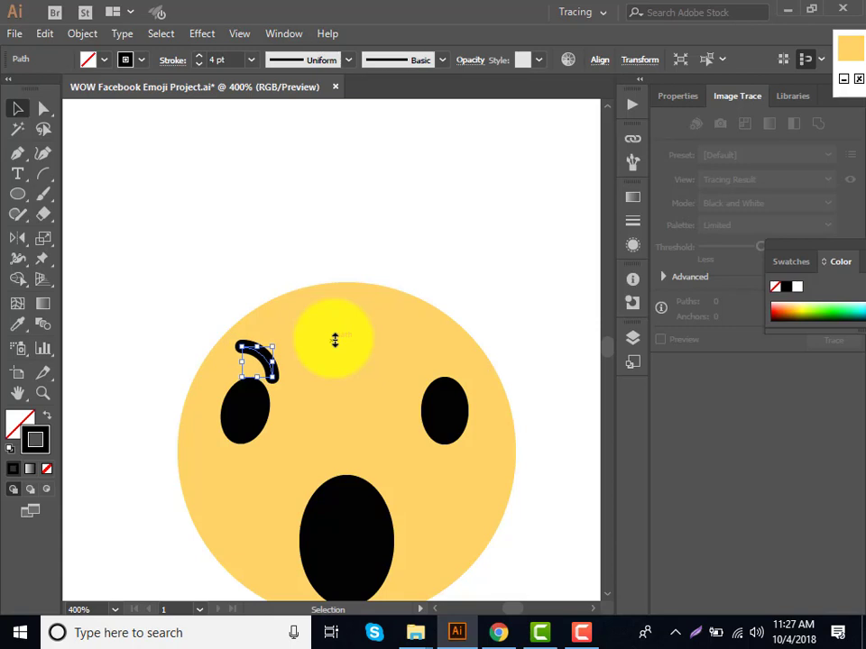
key(Right)
key(Right)
key(Right)
key(Right)
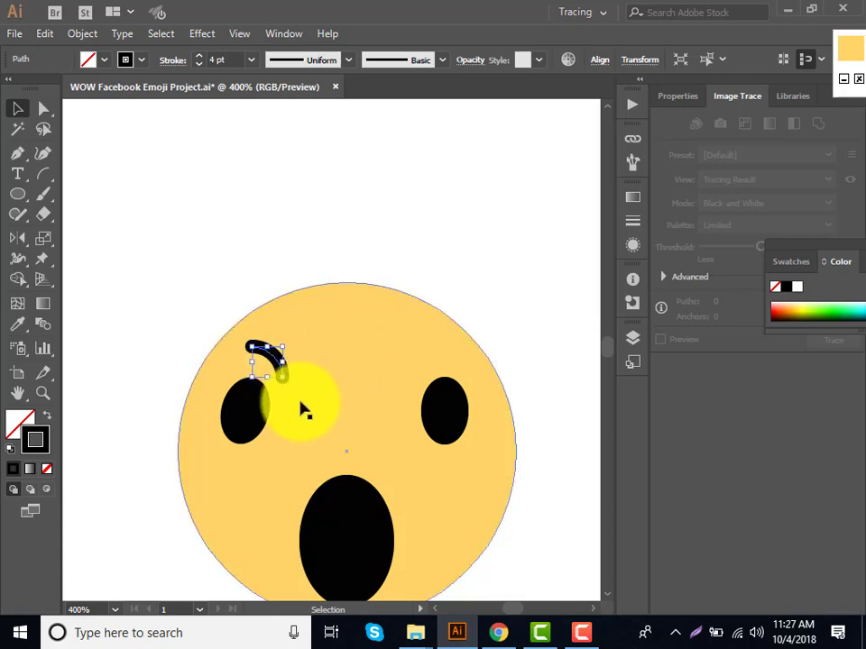
drag(283, 385, 311, 379)
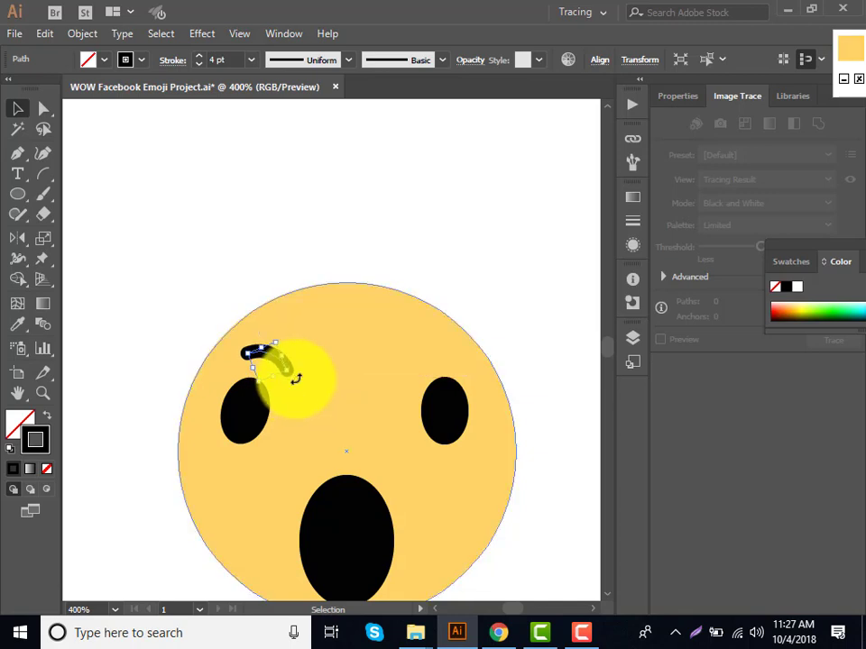
key(Down)
key(Left)
key(Left)
key(Left)
key(Down)
Step: Make a vertically reflected copy of the eyebrow and shift it above the right eye
click(326, 410)
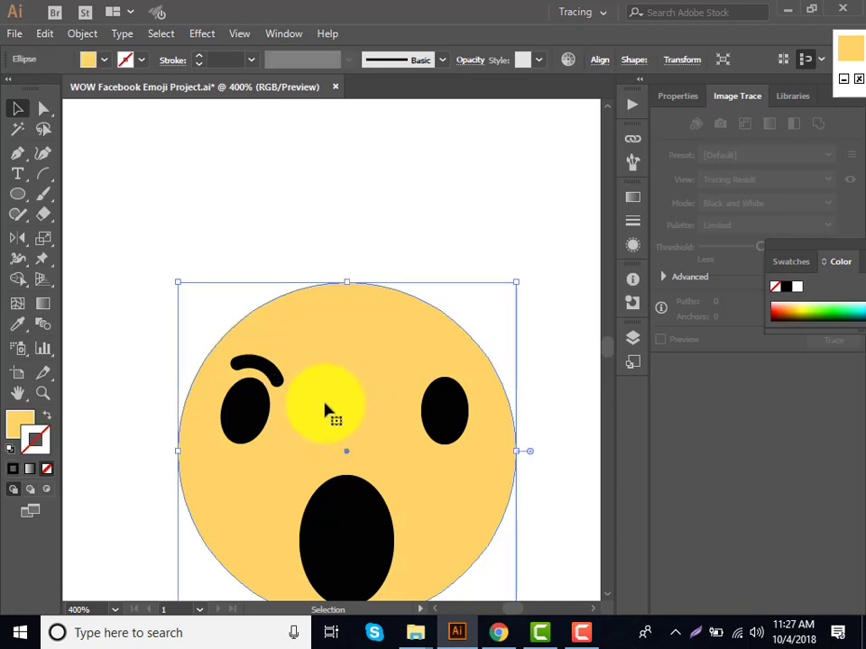
click(258, 363)
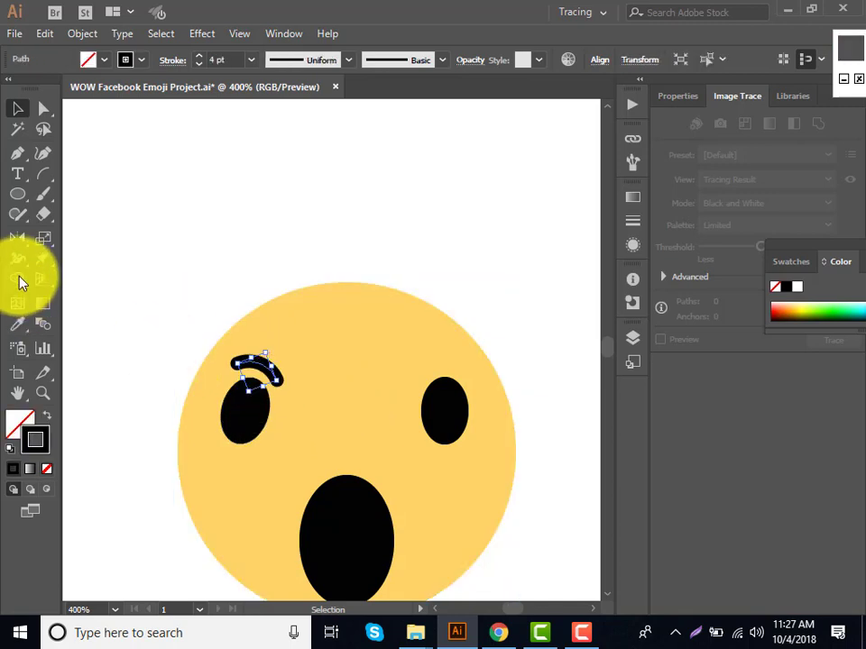
double_click(24, 240)
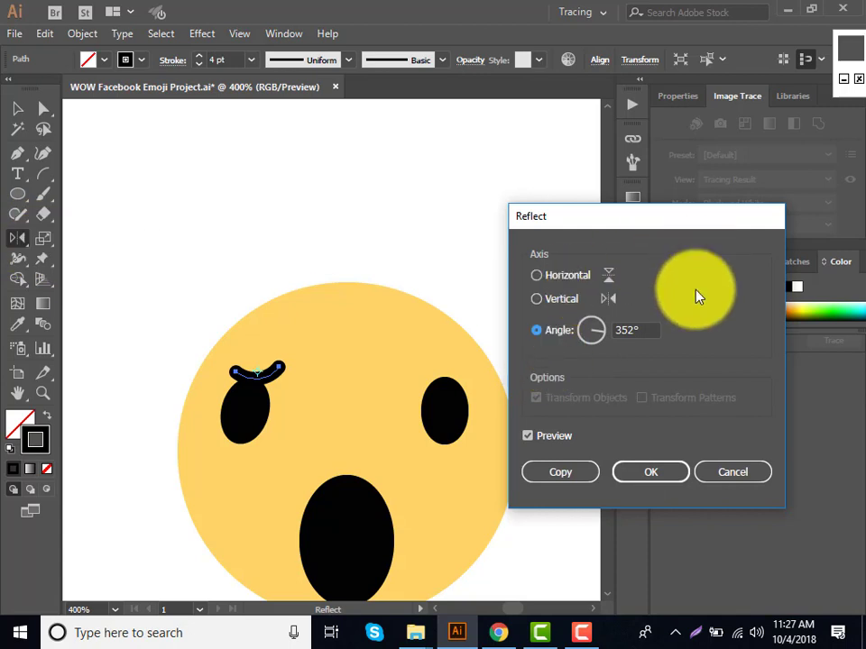
click(722, 474)
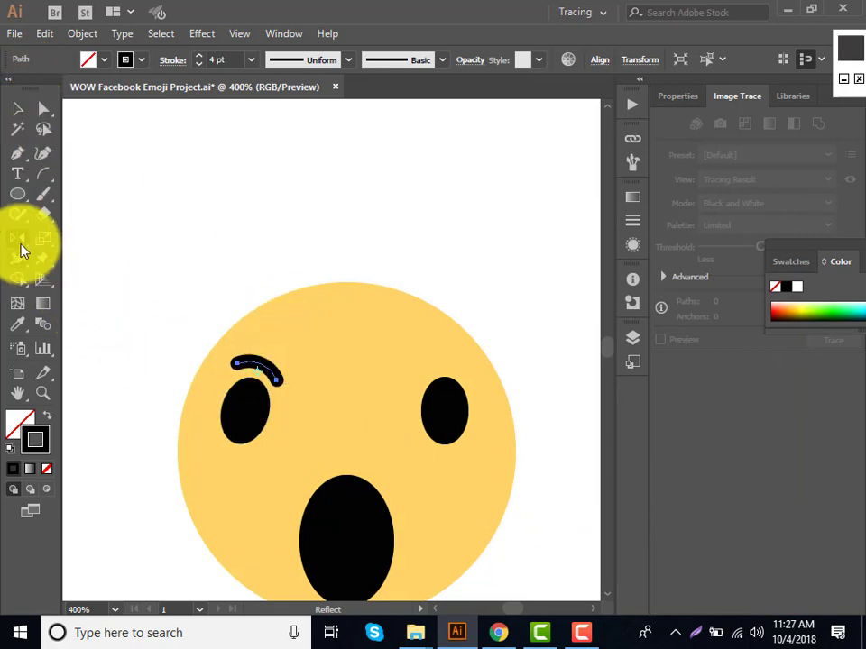
double_click(17, 240)
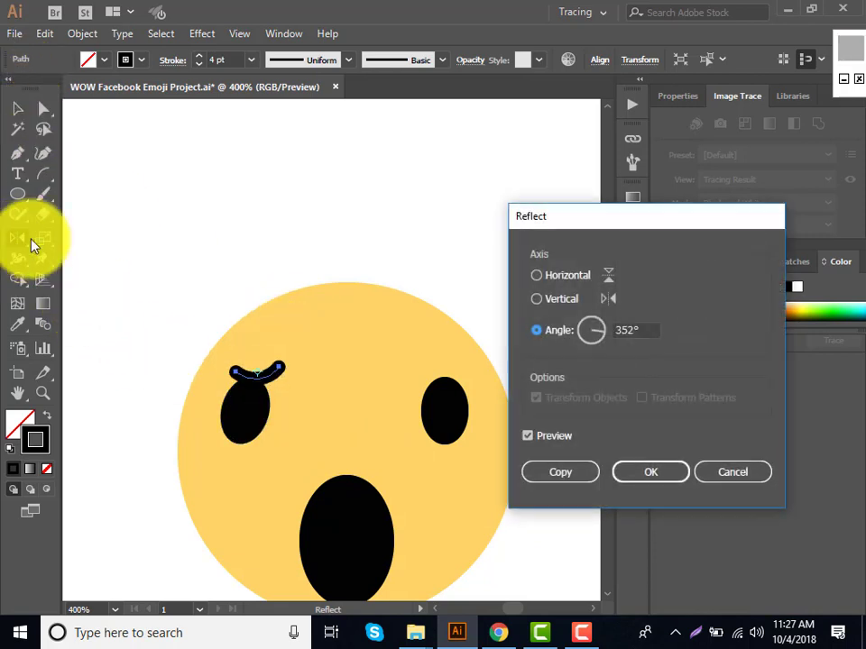
click(557, 305)
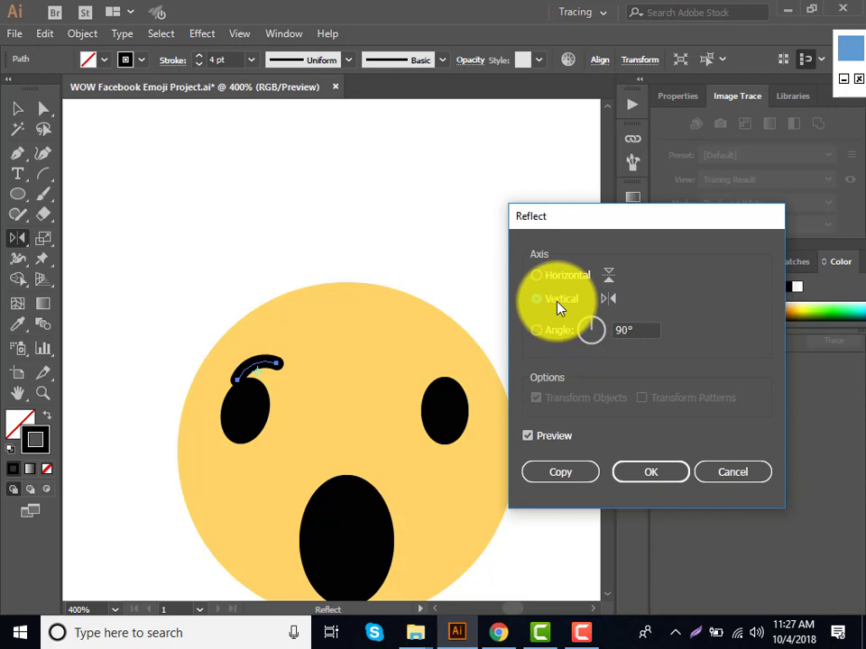
click(573, 475)
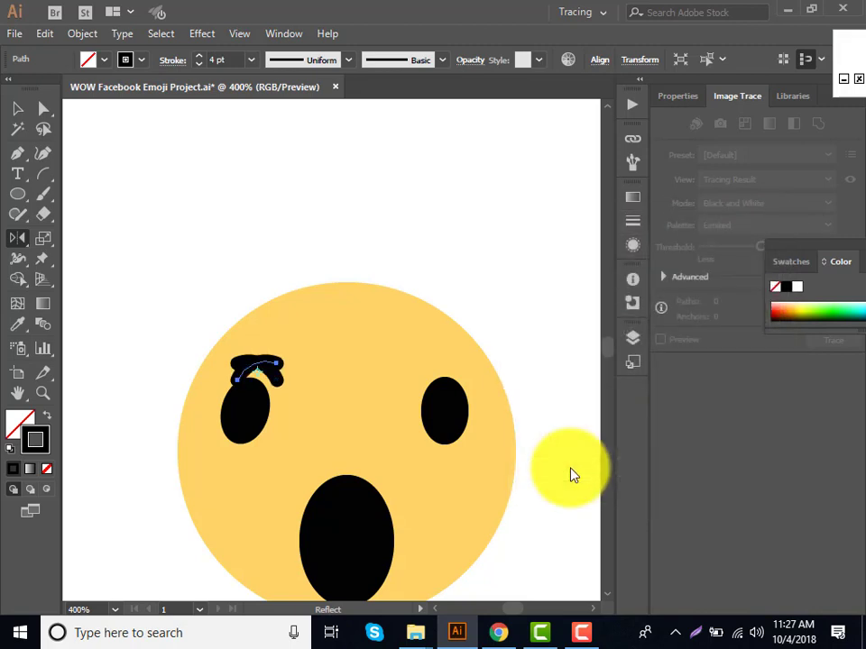
key(shift+Right)
key(shift+Right)
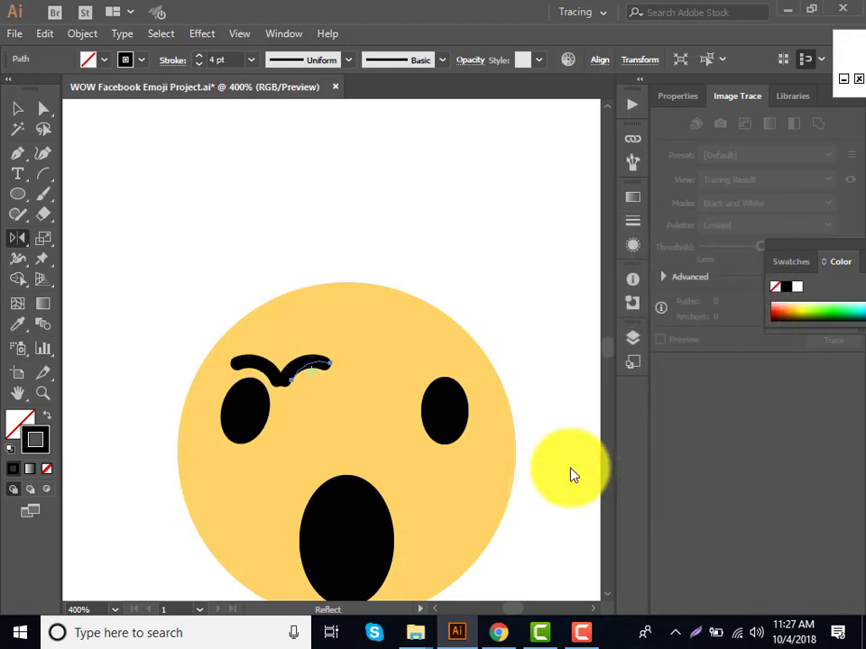
key(shift+Right)
key(shift+Right)
key(shift+Right)
key(shift+Right)
key(shift+Right)
key(shift+Right)
key(shift+Right)
key(shift+Right)
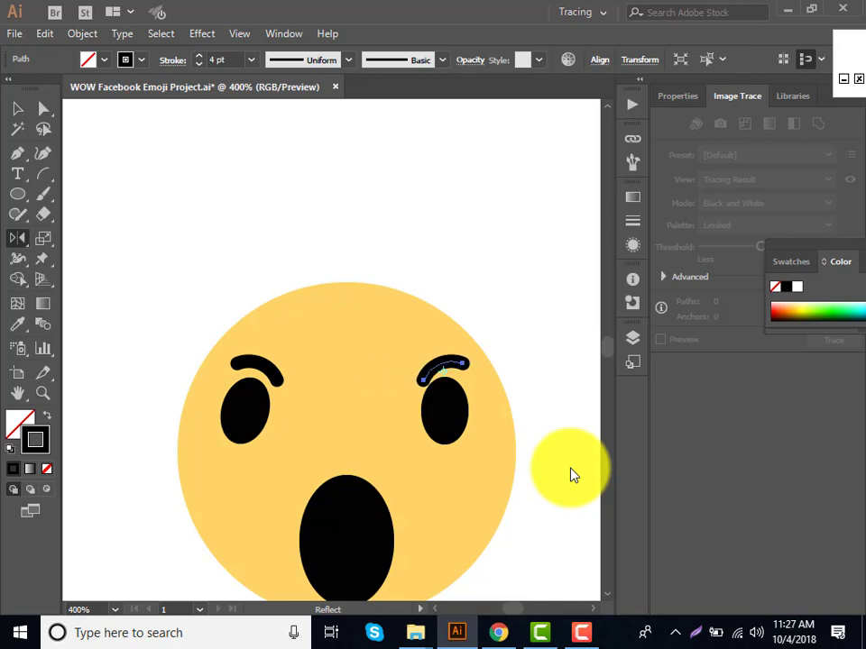
Step: Rotate the right eyebrow to match the left one and deselect
click(10, 109)
shift+click(471, 360)
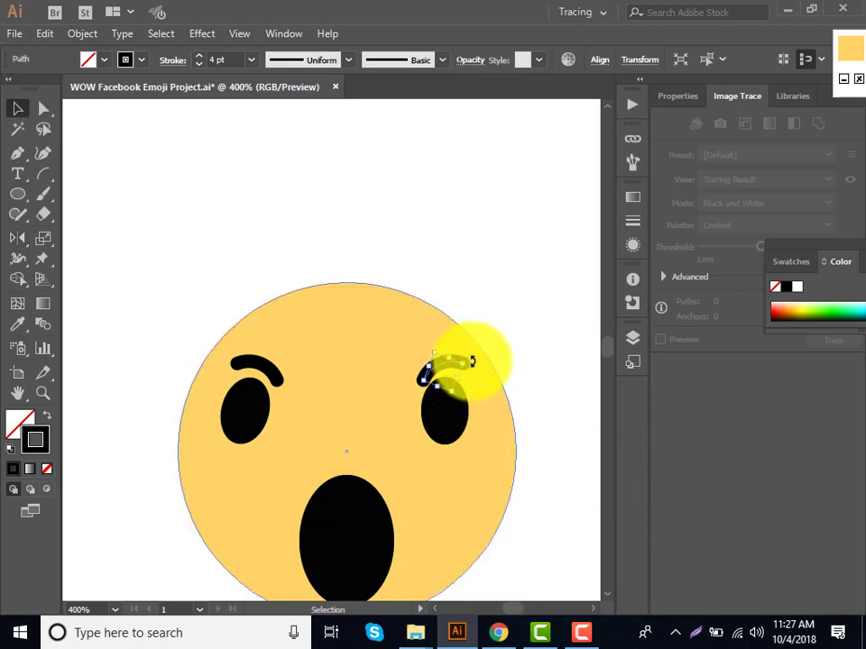
drag(473, 361, 464, 357)
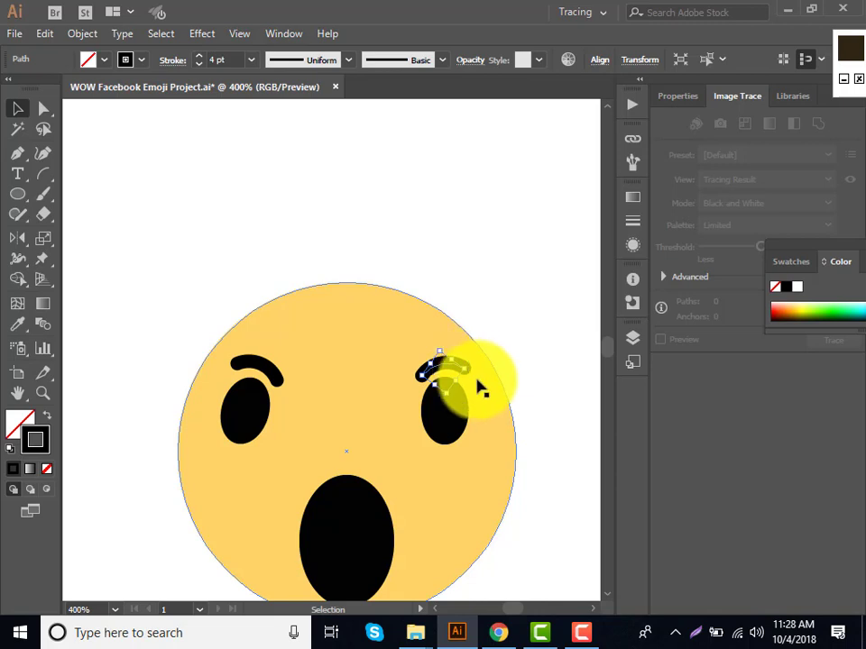
click(202, 401)
click(252, 374)
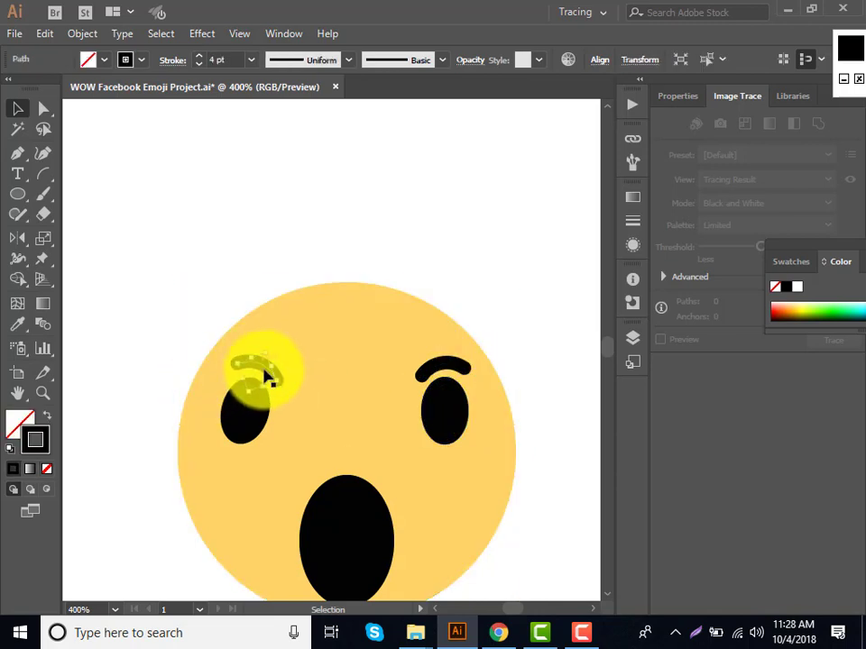
click(487, 330)
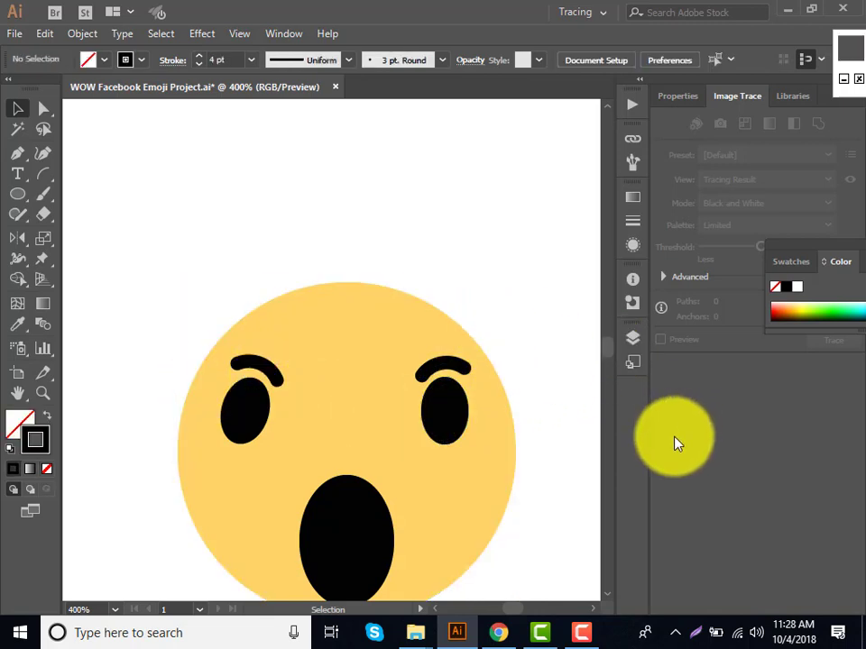
key(ctrl+0)
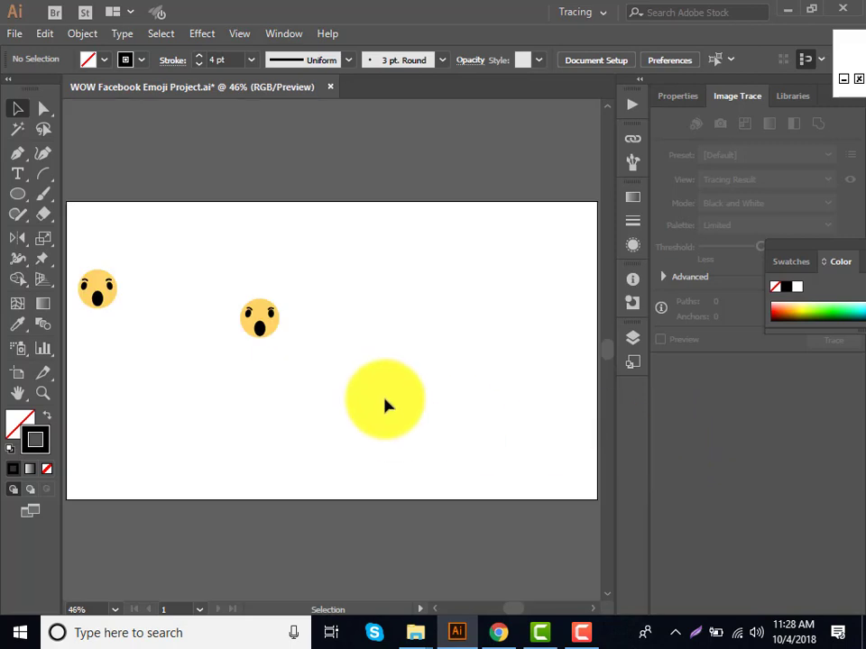
key(ctrl+equal)
key(ctrl+equal)
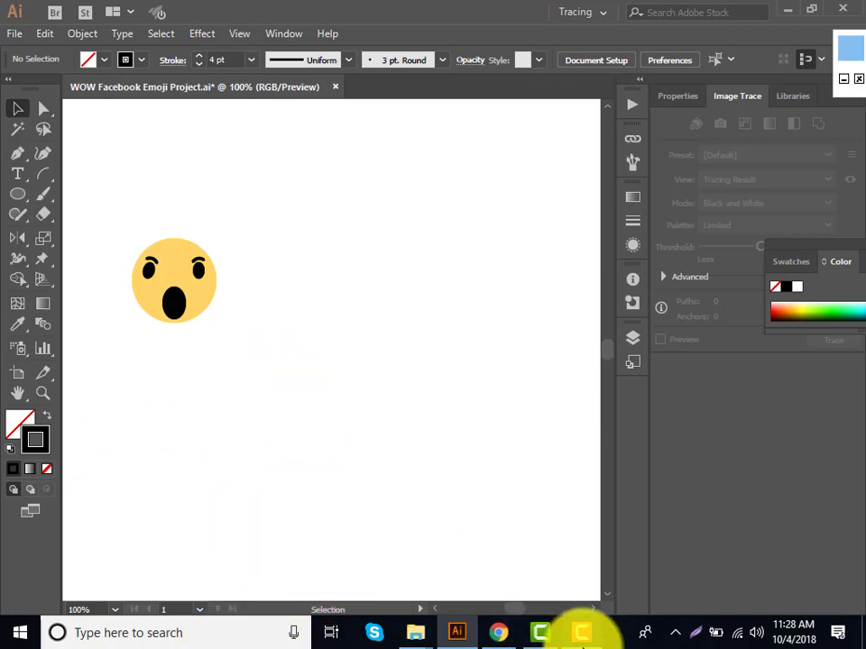
click(581, 632)
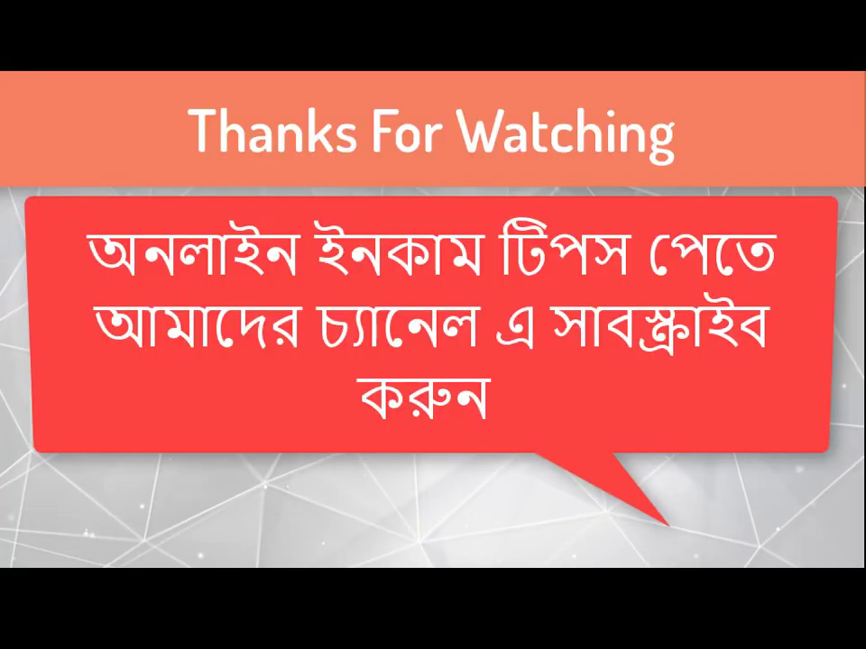